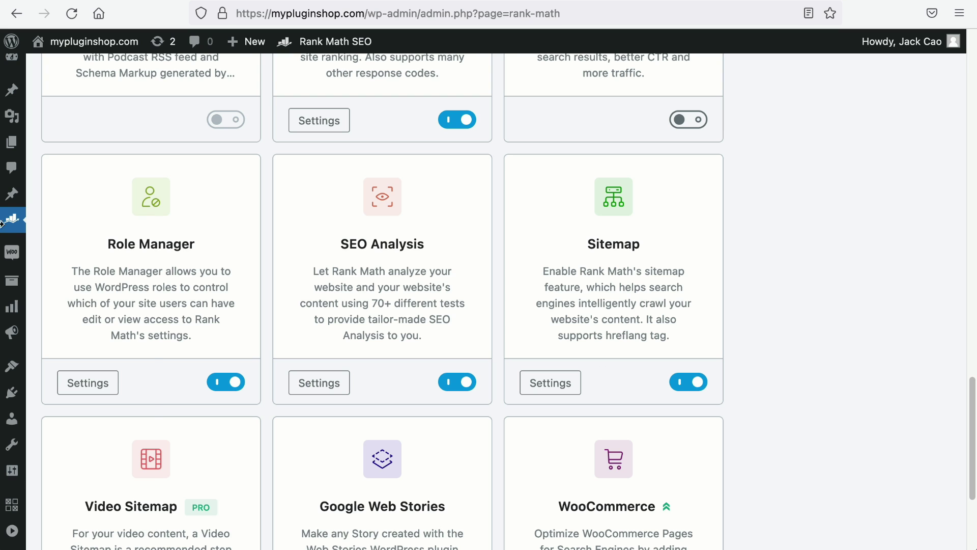
# Enable the HTML sitemap in Rank Math's Sitemap Settings
pyautogui.moveTo(6, 224)
pyautogui.click(74, 336)
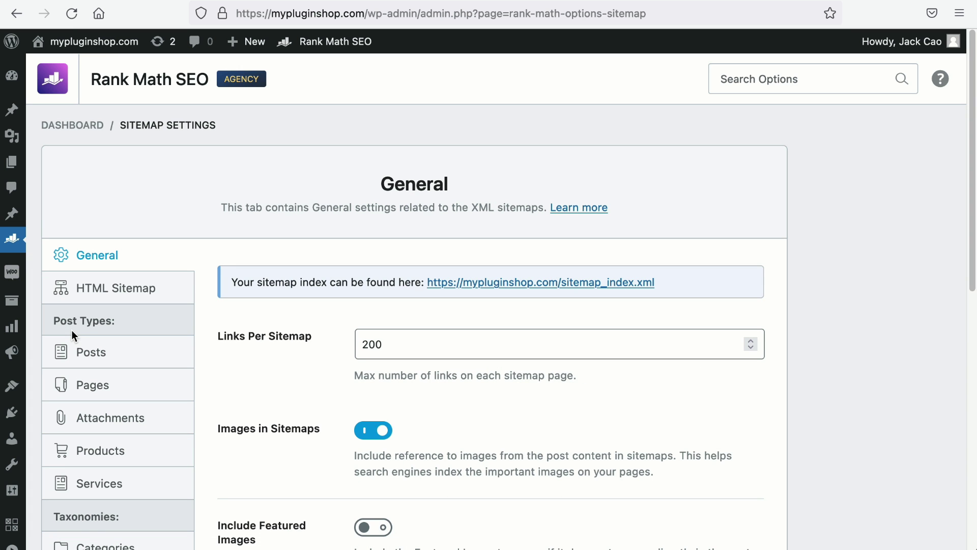
pyautogui.click(132, 295)
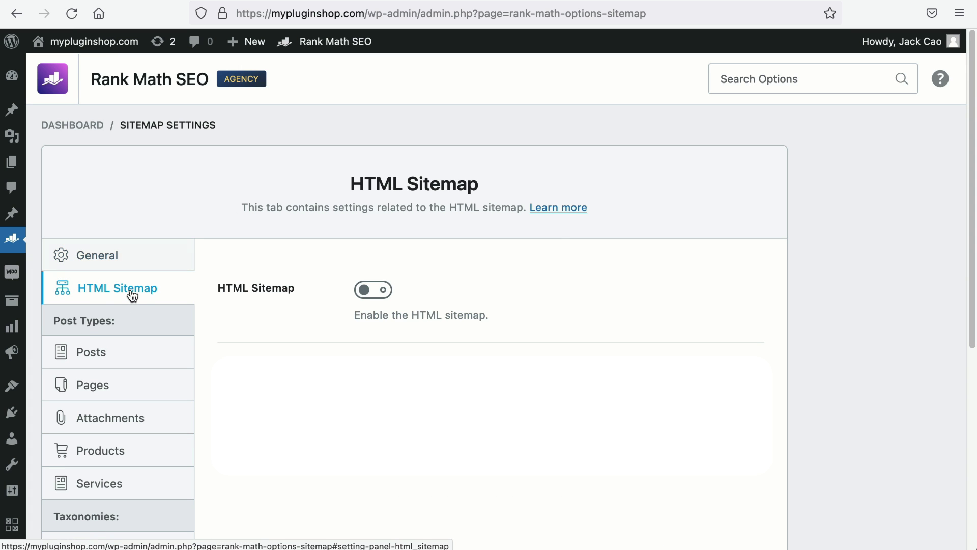
pyautogui.click(379, 289)
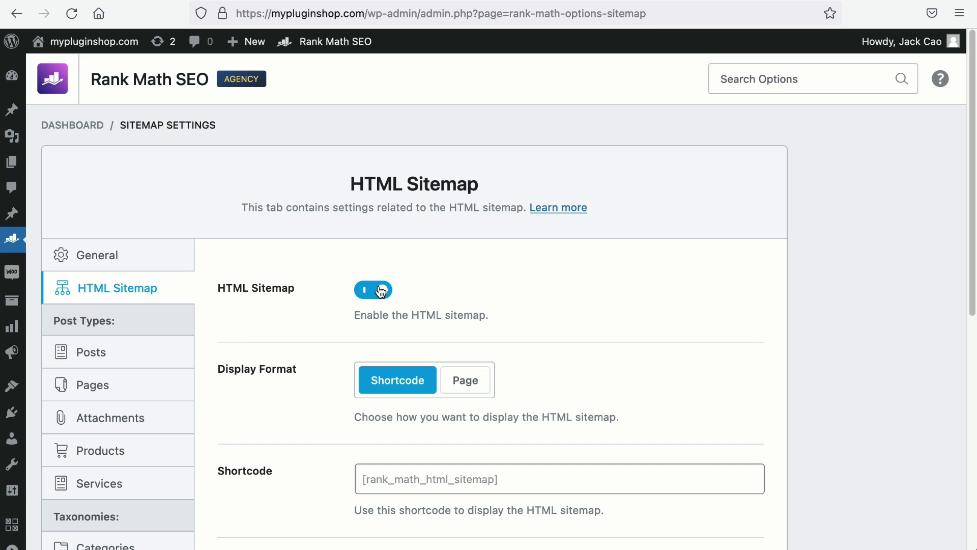
pyautogui.scroll(-2, 380, 291)
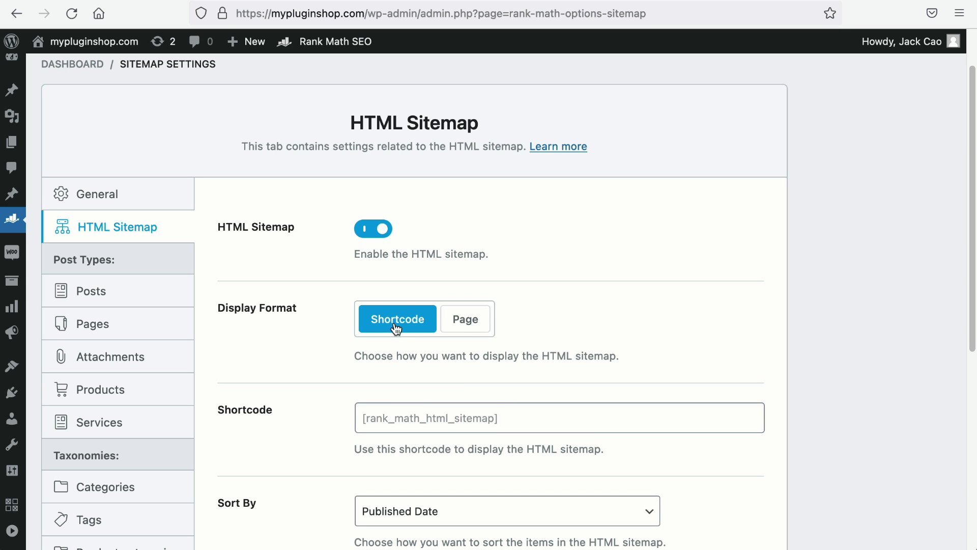
# Copy the HTML sitemap shortcode and save the sitemap settings
pyautogui.tripleClick(426, 417)
pyautogui.rightClick(425, 416)
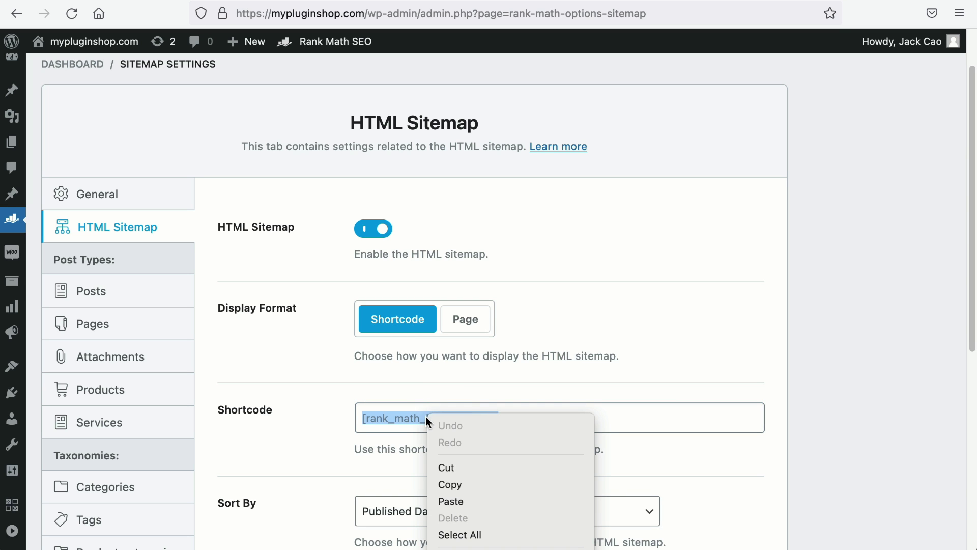
pyautogui.click(448, 483)
pyautogui.scroll(-6, 554, 473)
pyautogui.click(671, 448)
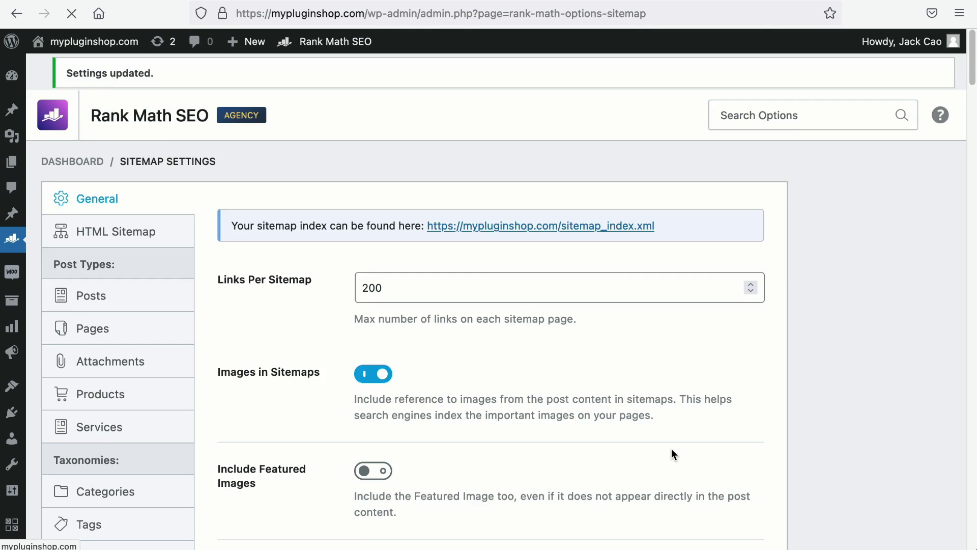
# Publish a new page titled 'HTML Sitemap' containing the pasted sitemap shortcode
pyautogui.moveTo(12, 162)
pyautogui.click(65, 212)
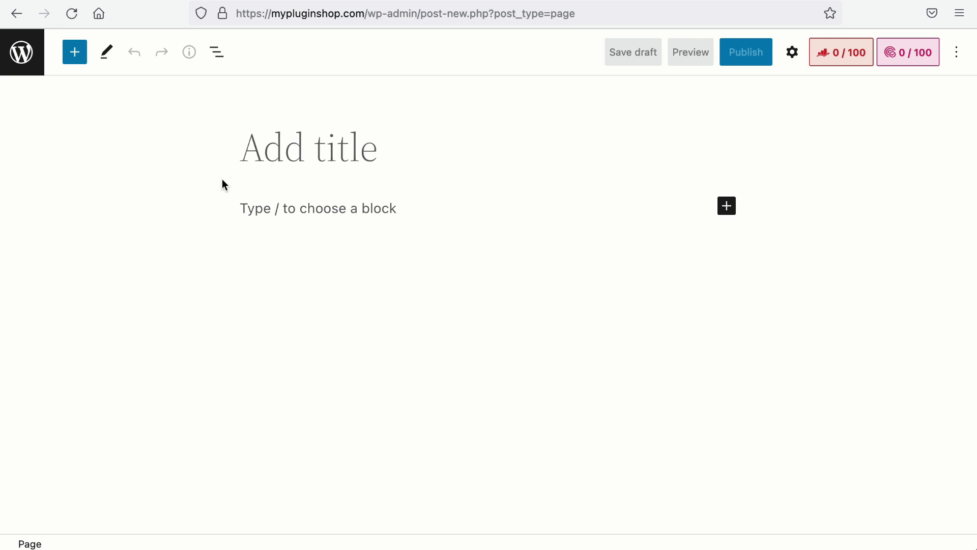
pyautogui.write('HTML Site')
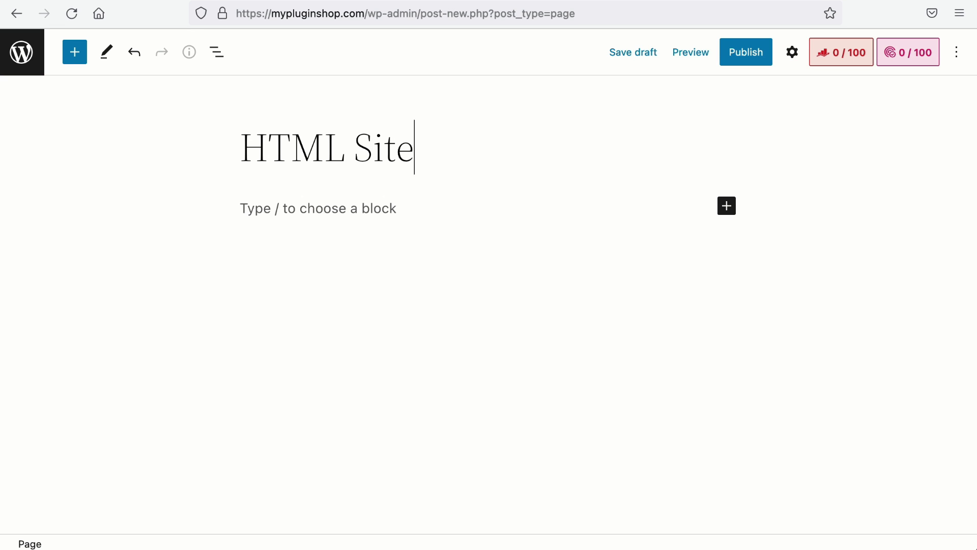
pyautogui.write('map')
pyautogui.click(244, 207)
pyautogui.press('super+v')
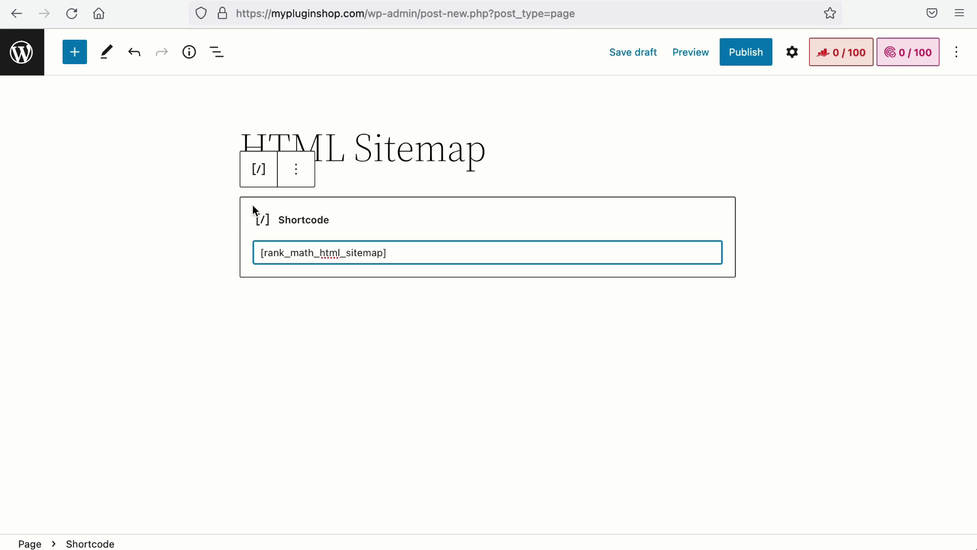
pyautogui.click(752, 53)
pyautogui.click(792, 52)
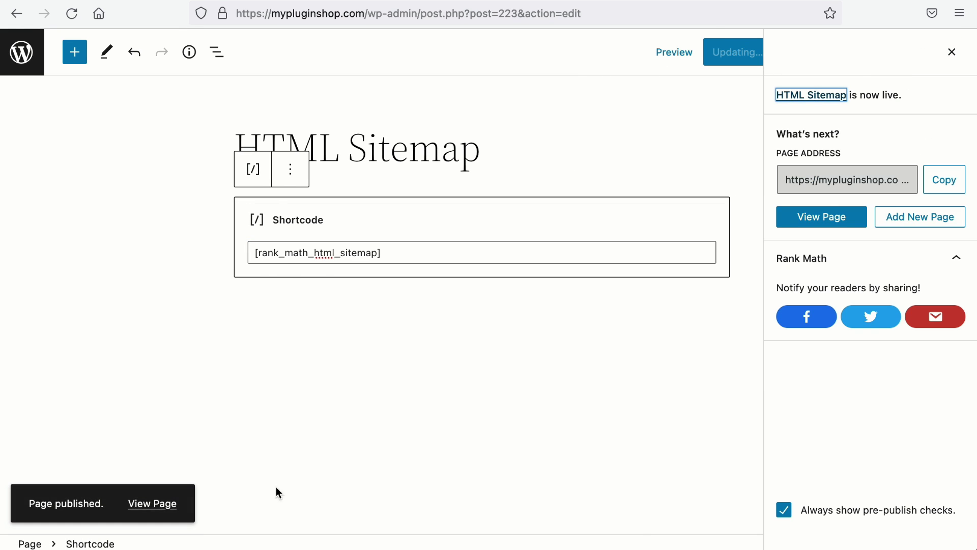
# View the published HTML Sitemap page and scroll through its post and page listing
pyautogui.click(168, 501)
pyautogui.scroll(-8, 176, 497)
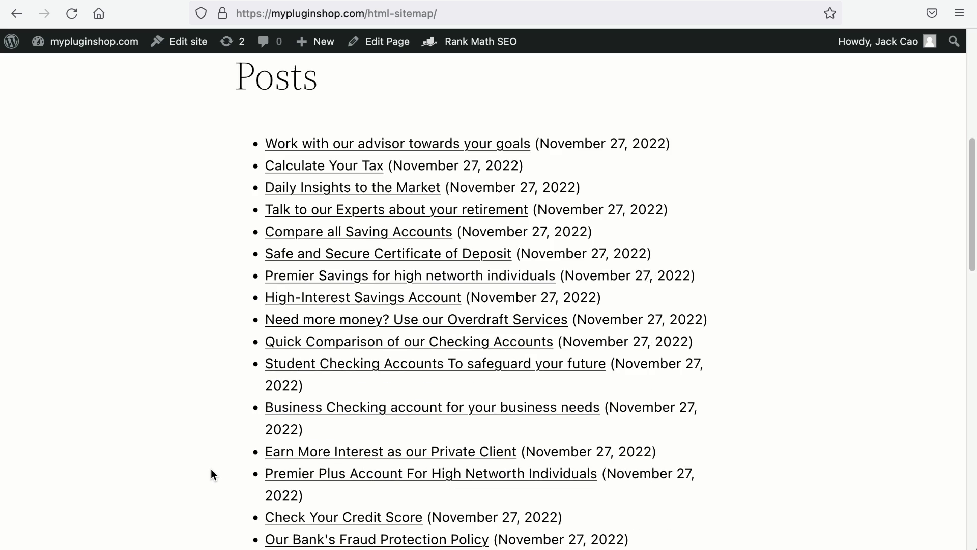
pyautogui.scroll(-9, 211, 474)
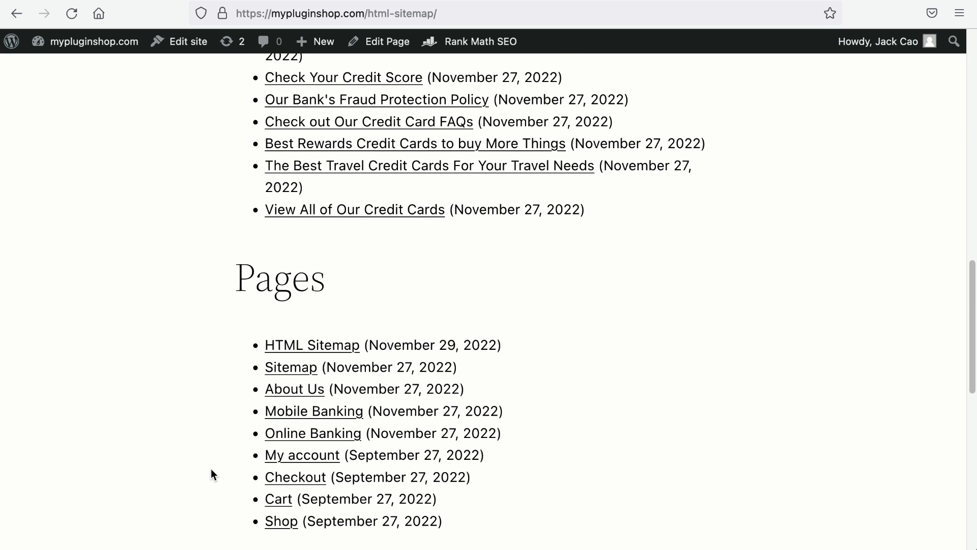
pyautogui.click(456, 14)
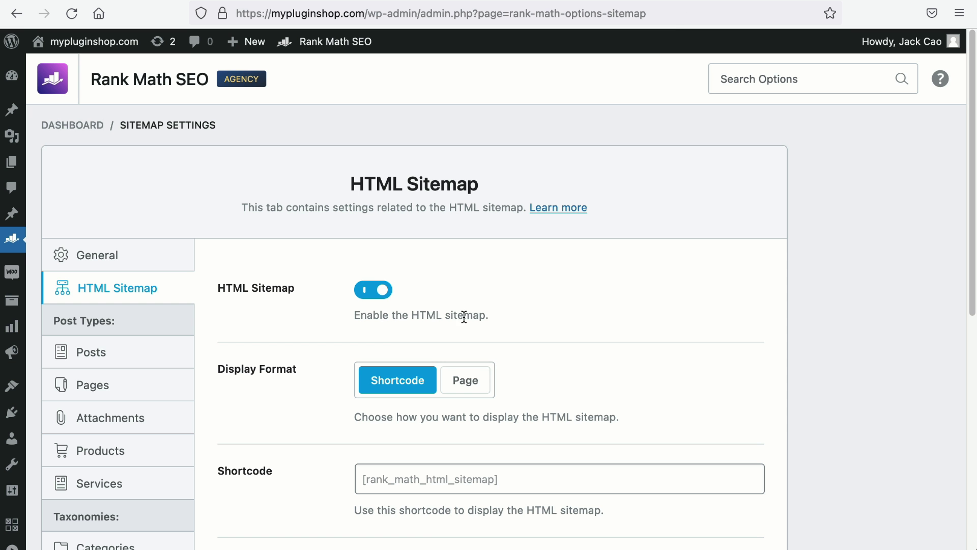
# Set the HTML sitemap Display Format to Page, choose the 'Sitemap' page, and save
pyautogui.click(467, 385)
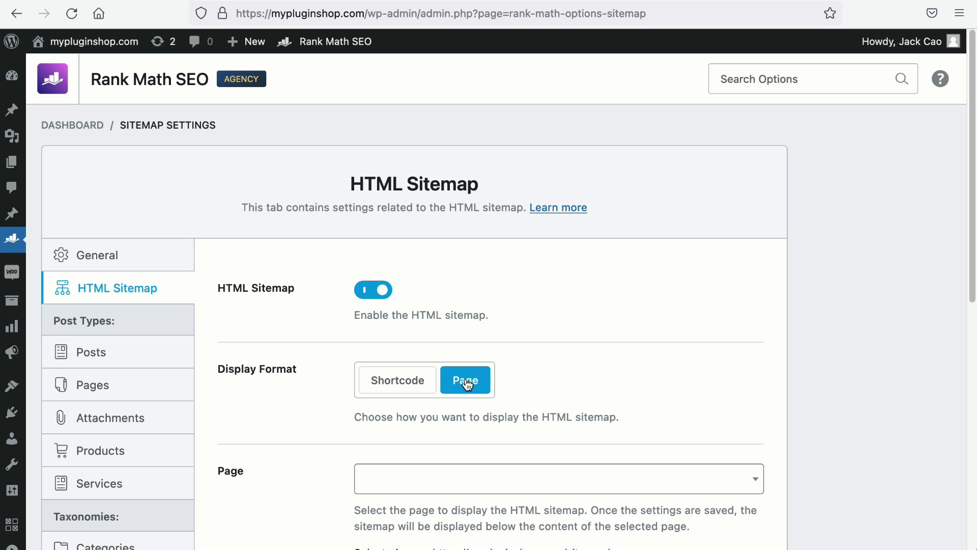
pyautogui.click(471, 490)
pyautogui.write('sitemap')
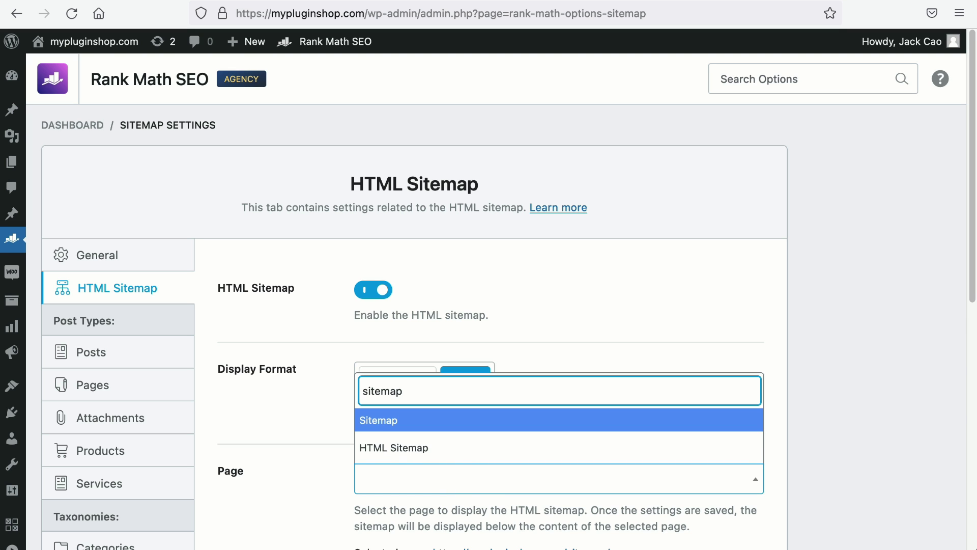
pyautogui.click(457, 420)
pyautogui.scroll(-10, 462, 422)
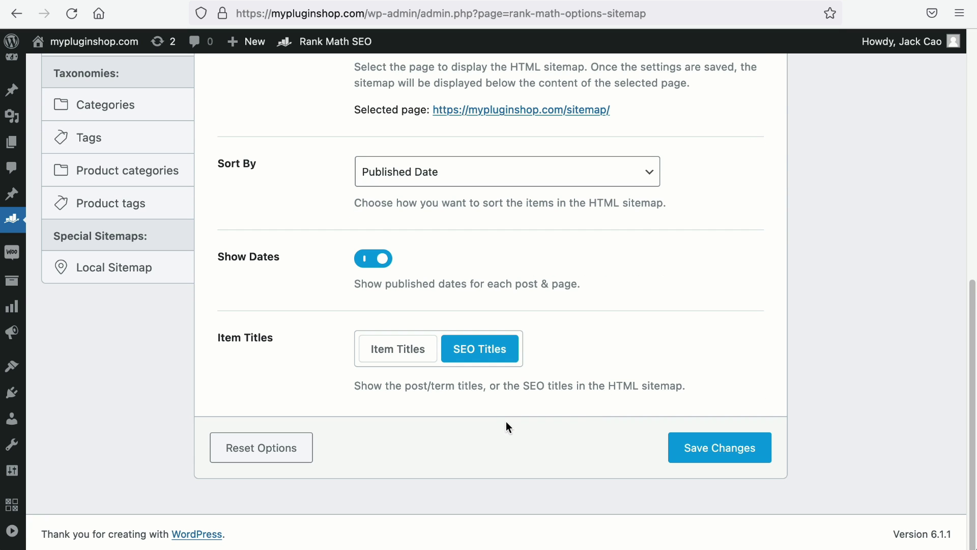
pyautogui.click(716, 455)
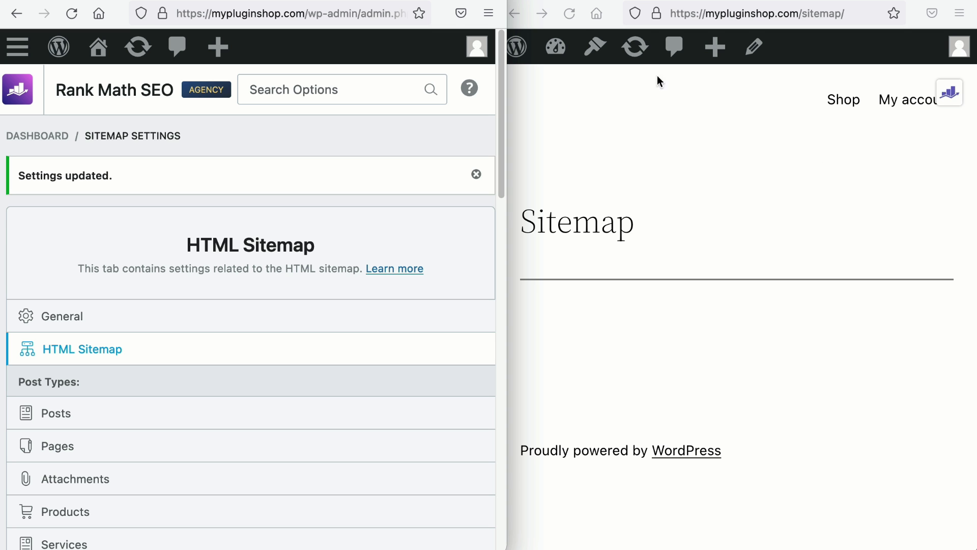
# Reload the live Sitemap page and check its content
pyautogui.click(570, 13)
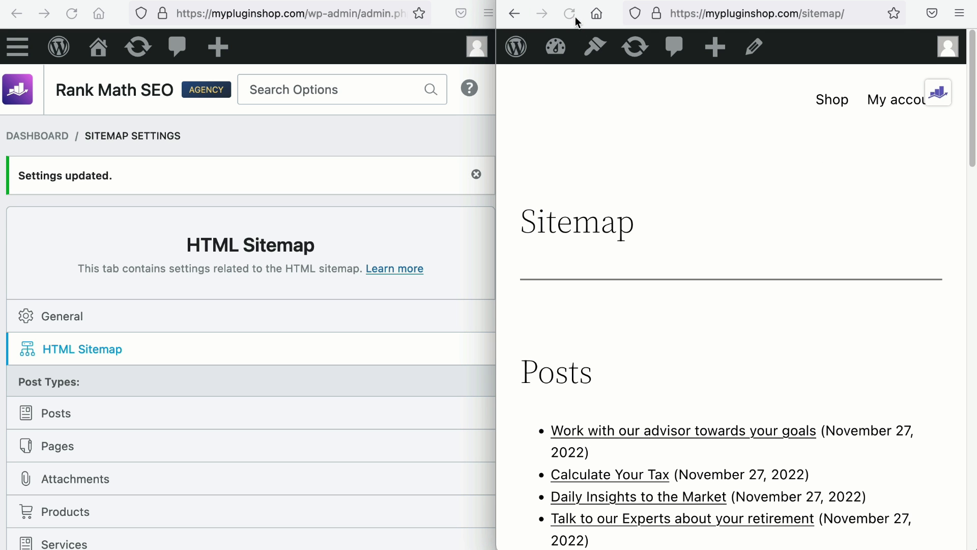
pyautogui.scroll(-20, 603, 161)
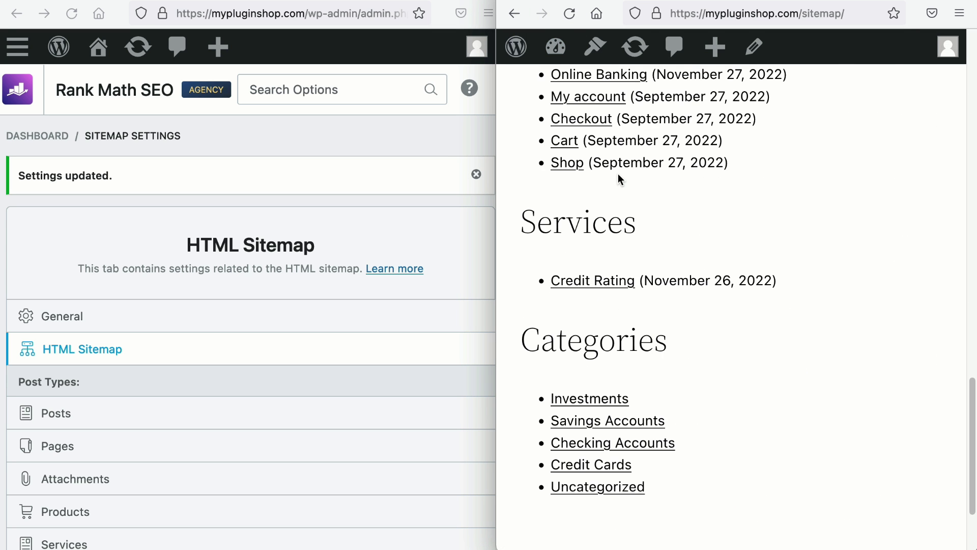
pyautogui.scroll(3, 618, 172)
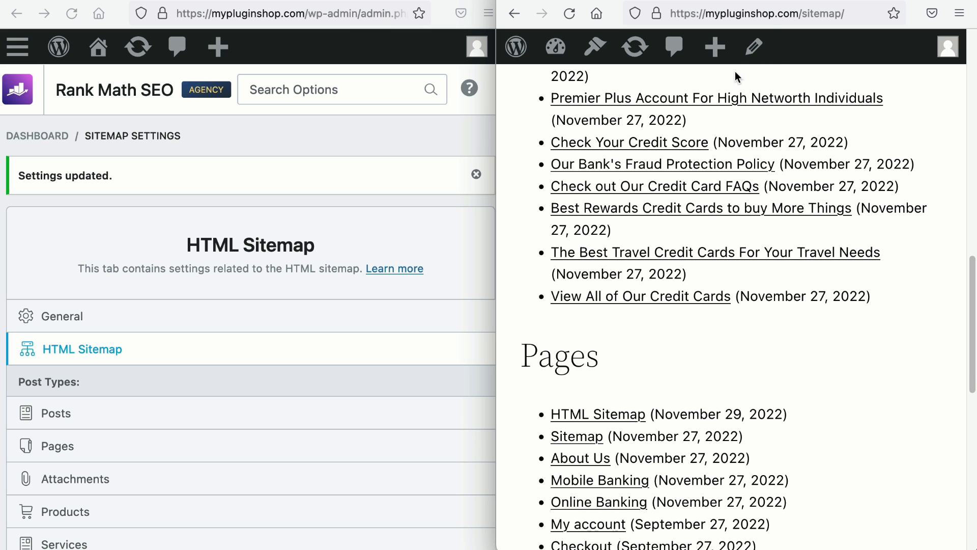
# Add the paragraph 'This is a HTML Sitemap.' to the Sitemap page and update it
pyautogui.click(753, 47)
pyautogui.hotkey('ctrl', 'alt', 'Return')
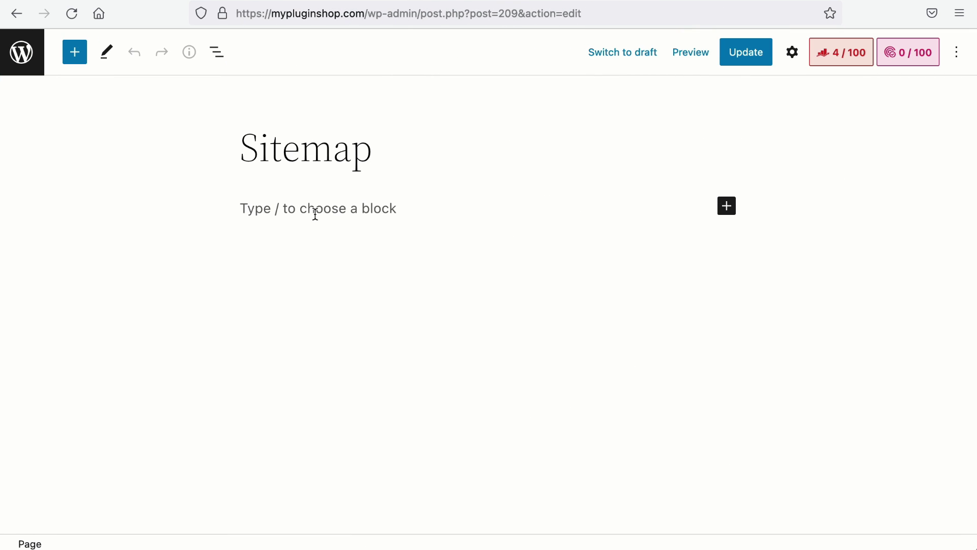
pyautogui.click(315, 214)
pyautogui.write('T')
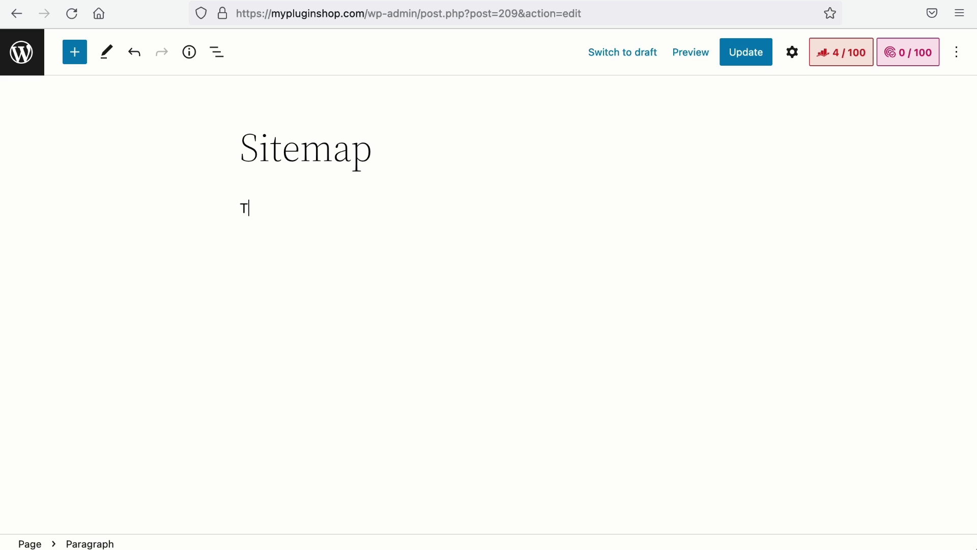
pyautogui.write('his is a HTML Sitemap.')
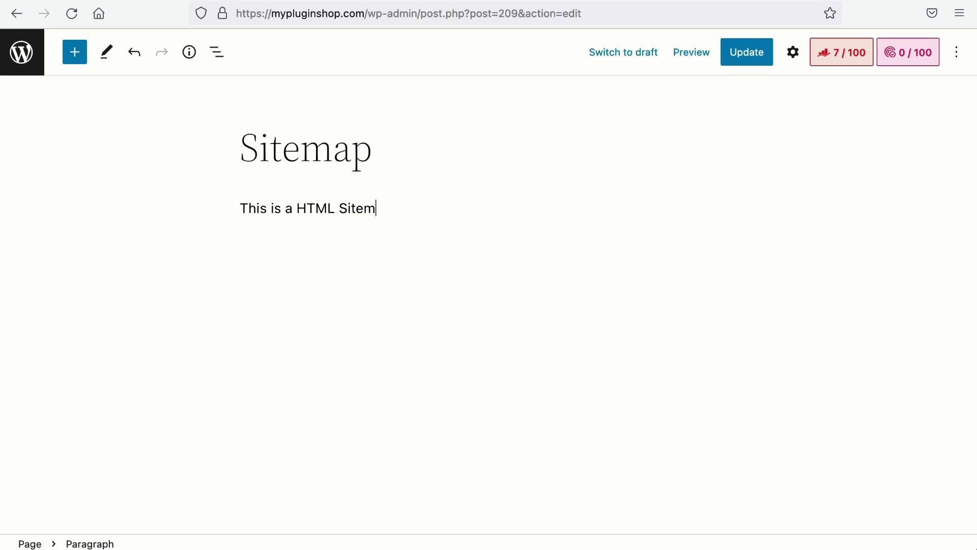
pyautogui.click(740, 55)
# View the updated Sitemap page's post listing, then bring Rank Math settings back full screen
pyautogui.click(153, 503)
pyautogui.scroll(-2, 244, 286)
pyautogui.moveTo(237, 243); pyautogui.dragTo(399, 255)
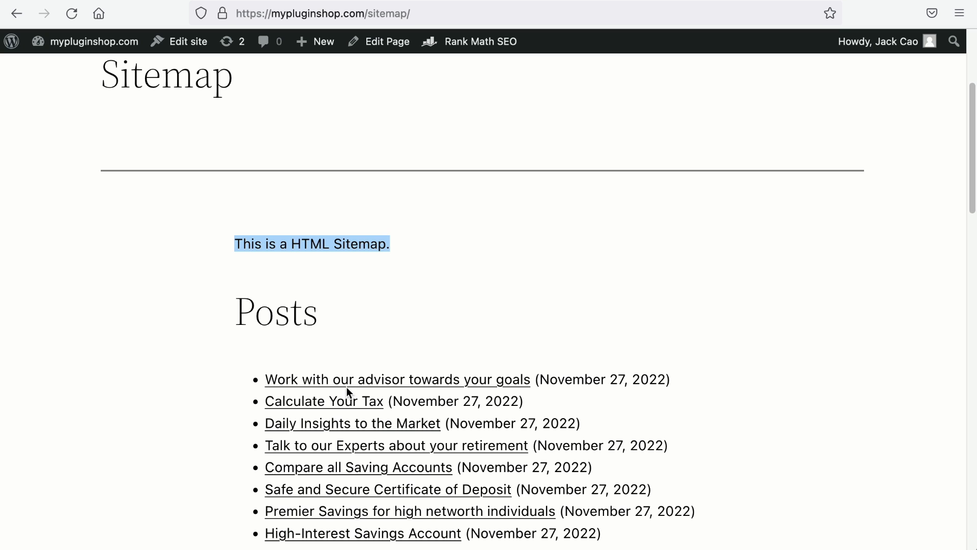
pyautogui.moveTo(19, 291); pyautogui.dragTo(952, 311)
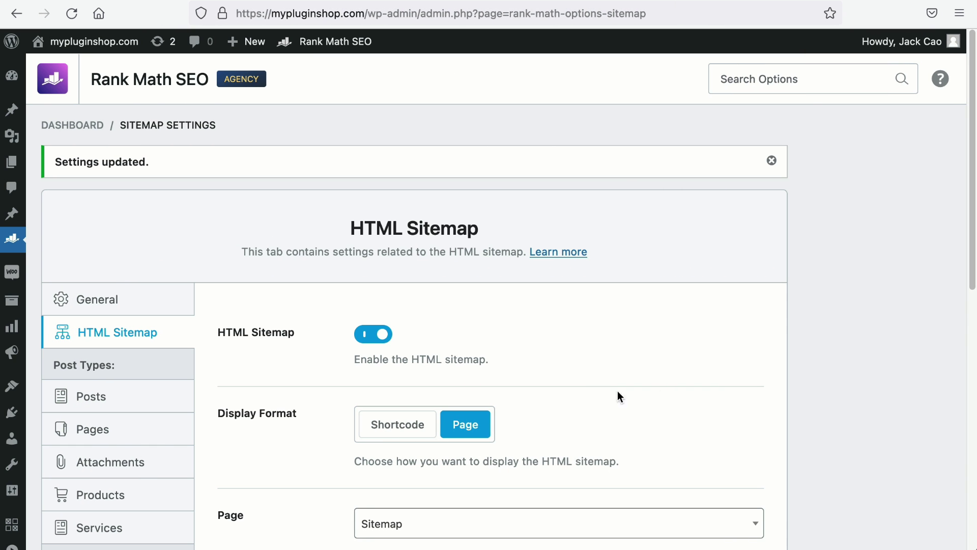
# Switch the HTML sitemap Display Format to Shortcode and keep Sort By on Published Date
pyautogui.click(415, 424)
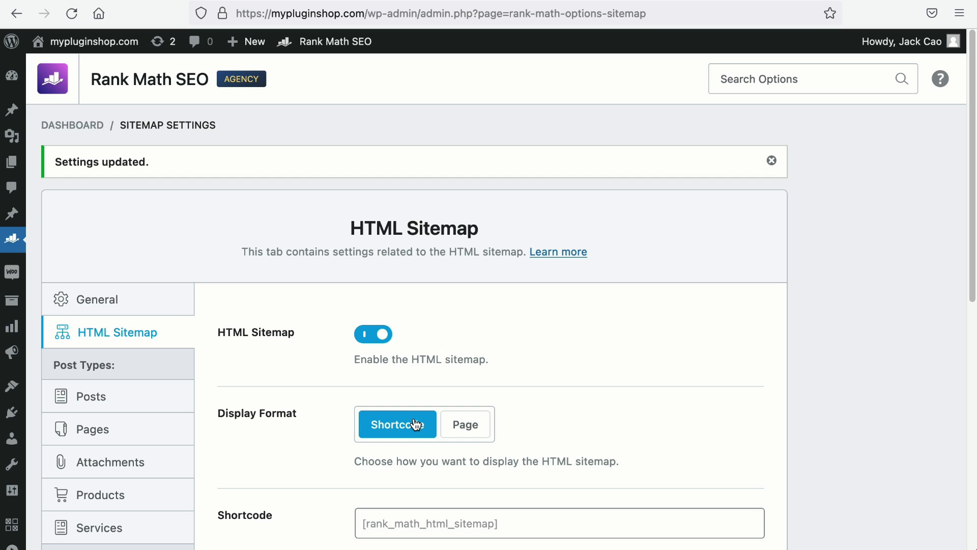
pyautogui.scroll(-5, 414, 420)
pyautogui.click(453, 339)
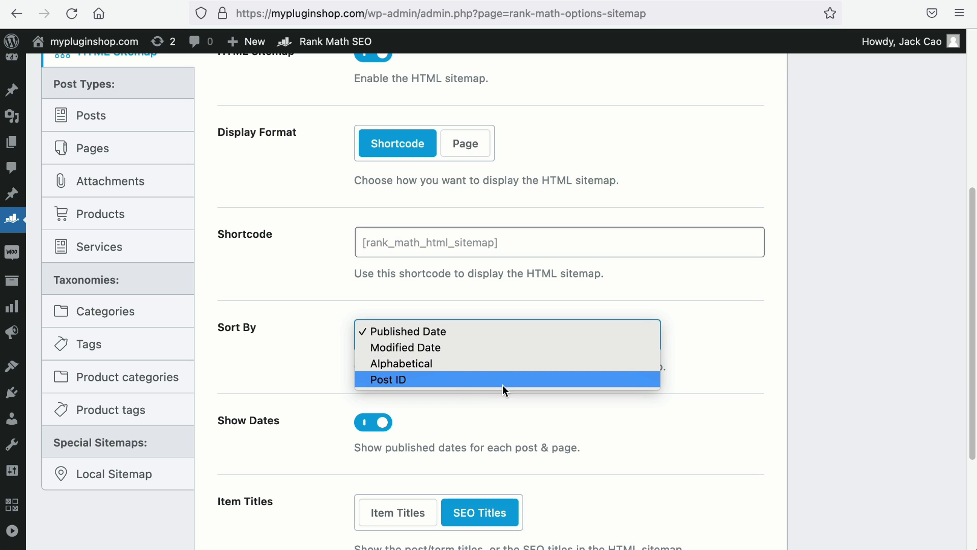
pyautogui.click(477, 411)
pyautogui.click(417, 422)
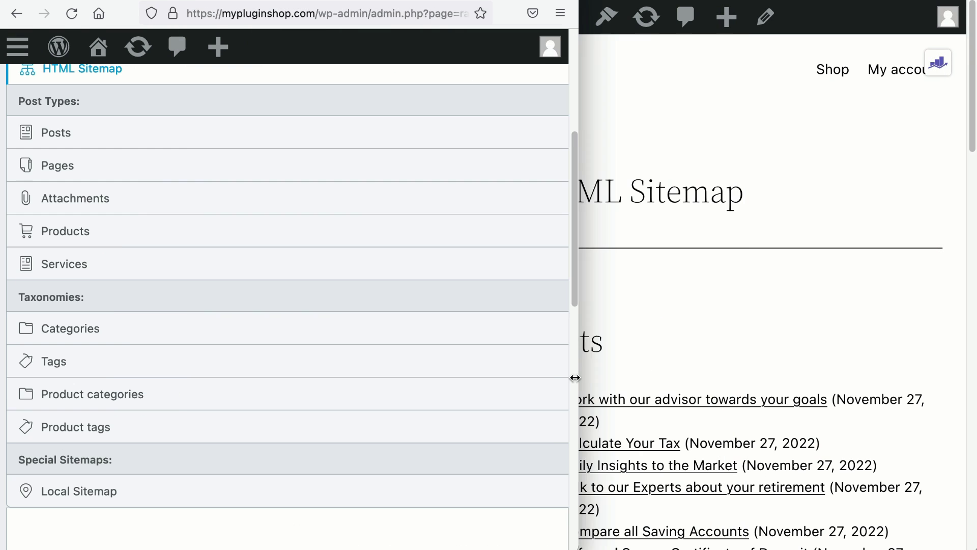
pyautogui.moveTo(575, 377); pyautogui.dragTo(507, 377)
pyautogui.scroll(-10, 453, 402)
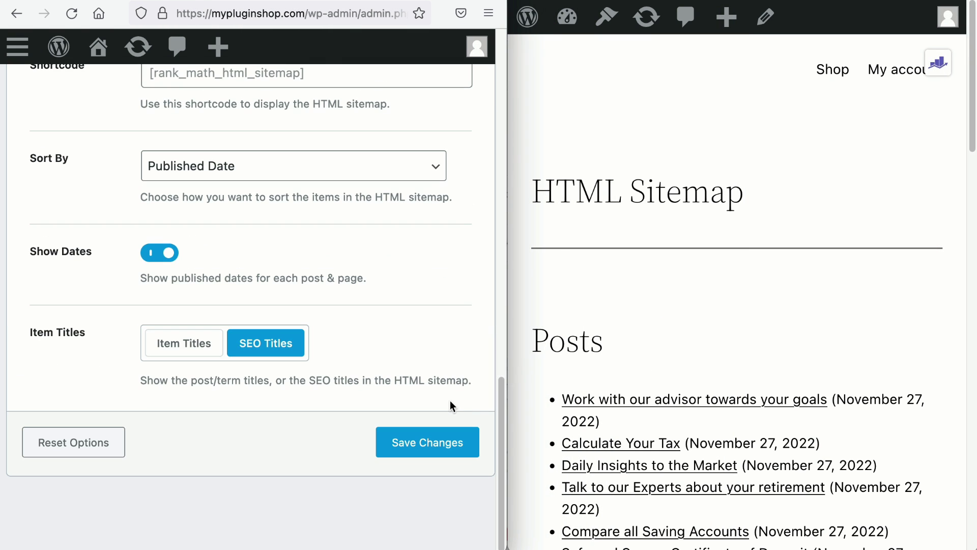
pyautogui.scroll(-3, 723, 422)
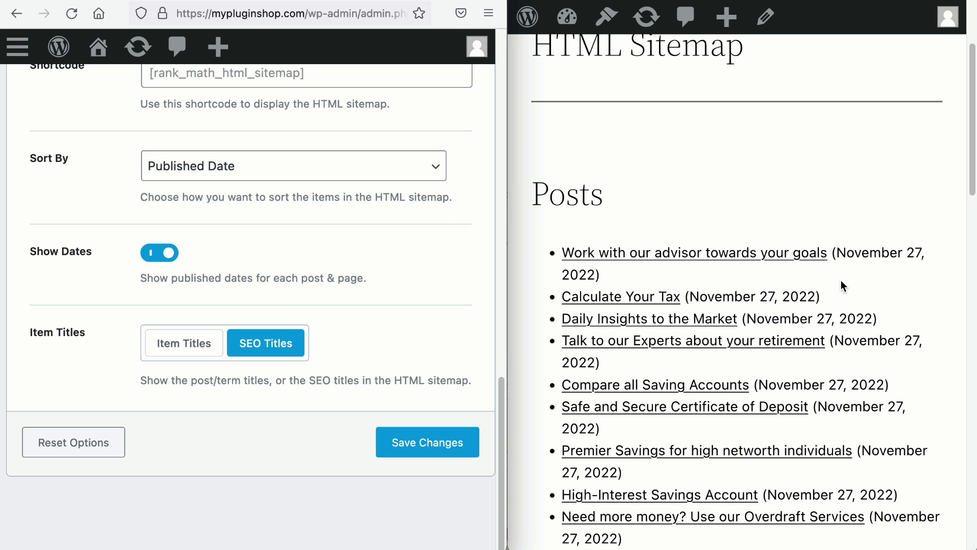
# Turn off Show Dates, save, and check the live sitemap lists posts without dates
pyautogui.click(161, 253)
pyautogui.click(405, 450)
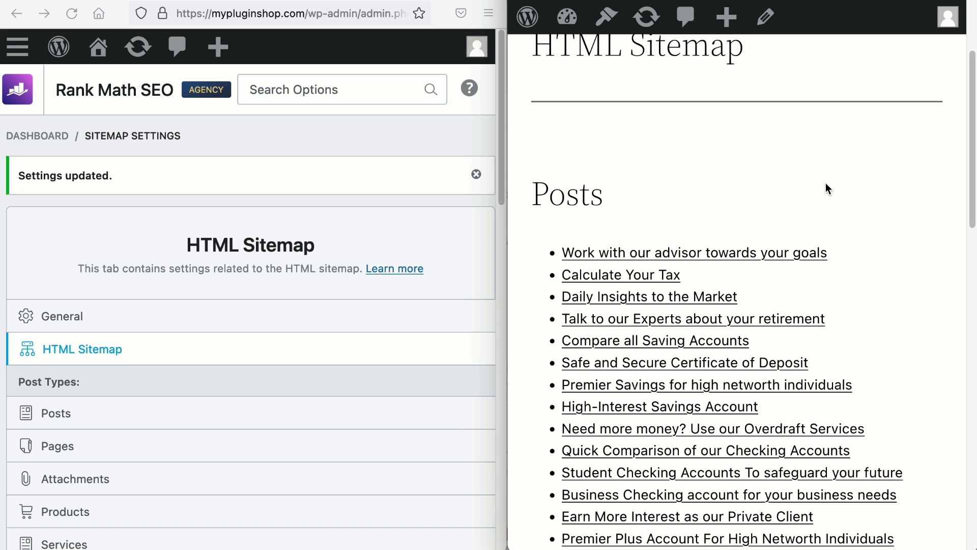
pyautogui.scroll(-10, 415, 331)
# Compare the 'Work with an Advisor' post's SEO title in its Edit Snippet preview
pyautogui.click(202, 350)
pyautogui.click(255, 351)
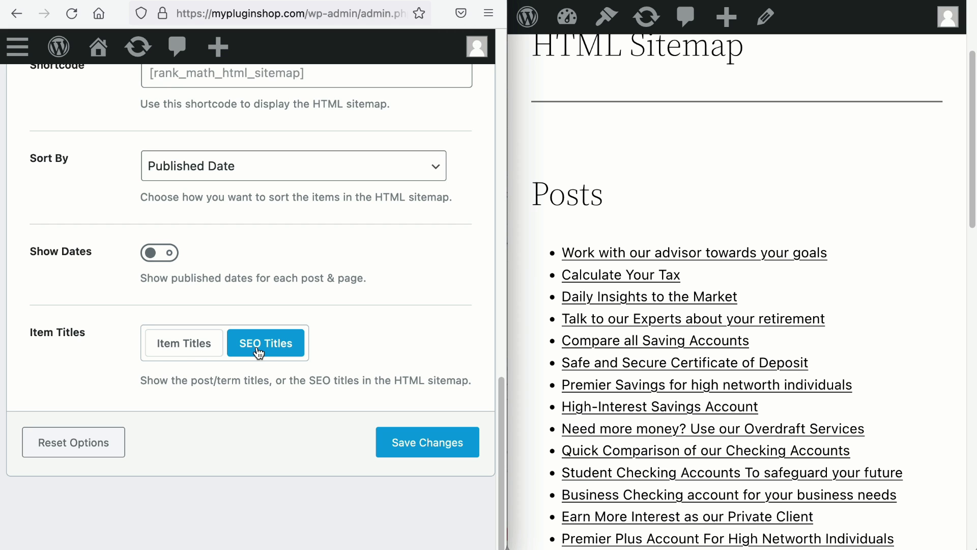
pyautogui.click(575, 253)
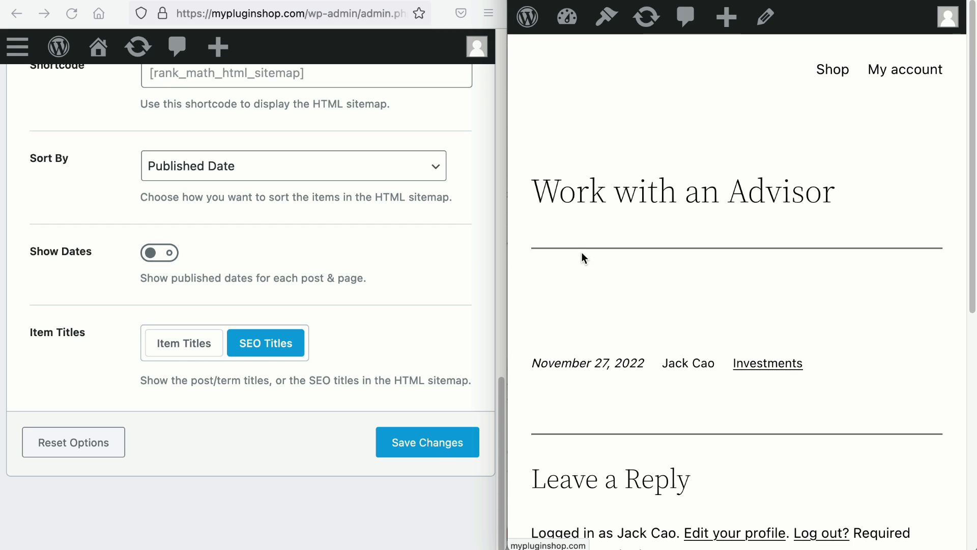
pyautogui.click(765, 17)
pyautogui.click(569, 244)
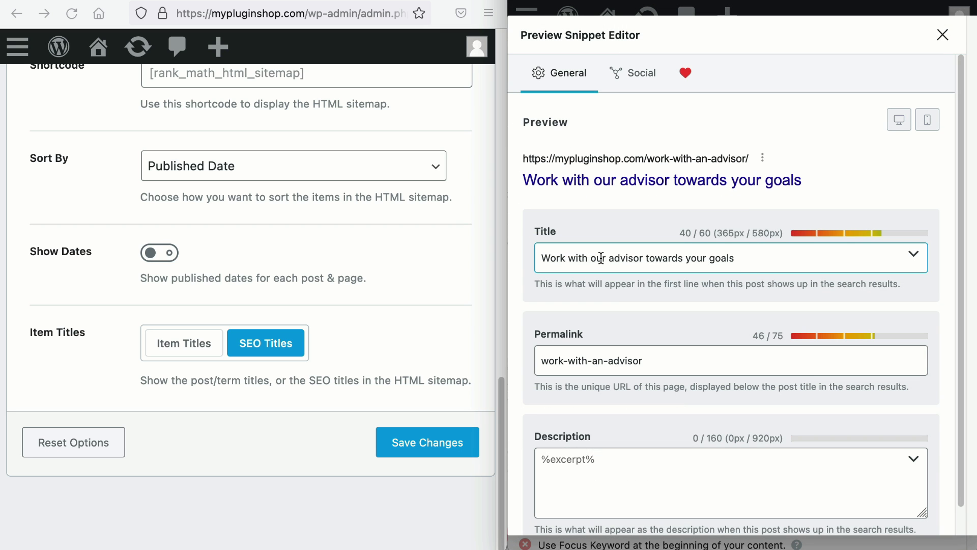
pyautogui.click(943, 34)
# Set Item Titles to plain item titles, save, and scroll the live sitemap to review
pyautogui.click(189, 345)
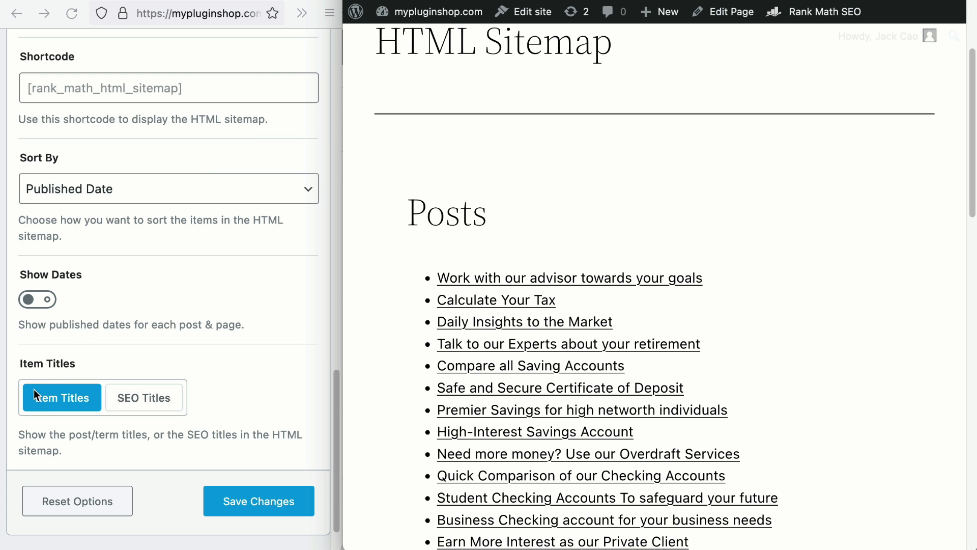
pyautogui.click(232, 494)
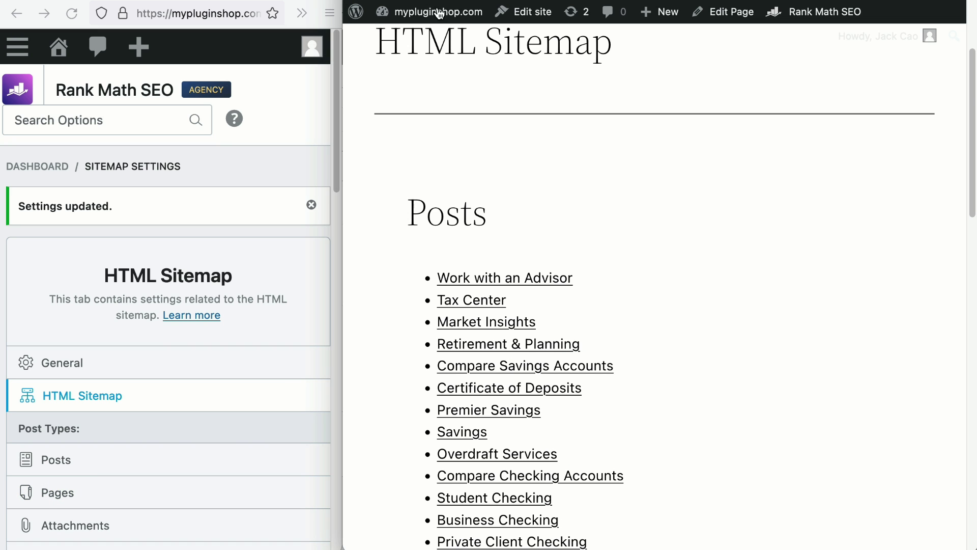
pyautogui.scroll(-3, 482, 117)
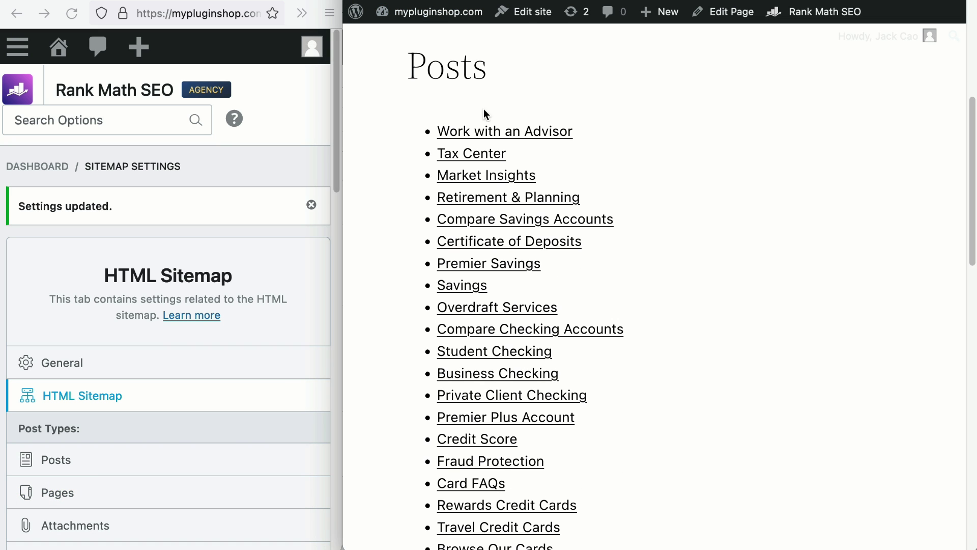
pyautogui.scroll(-2, 507, 426)
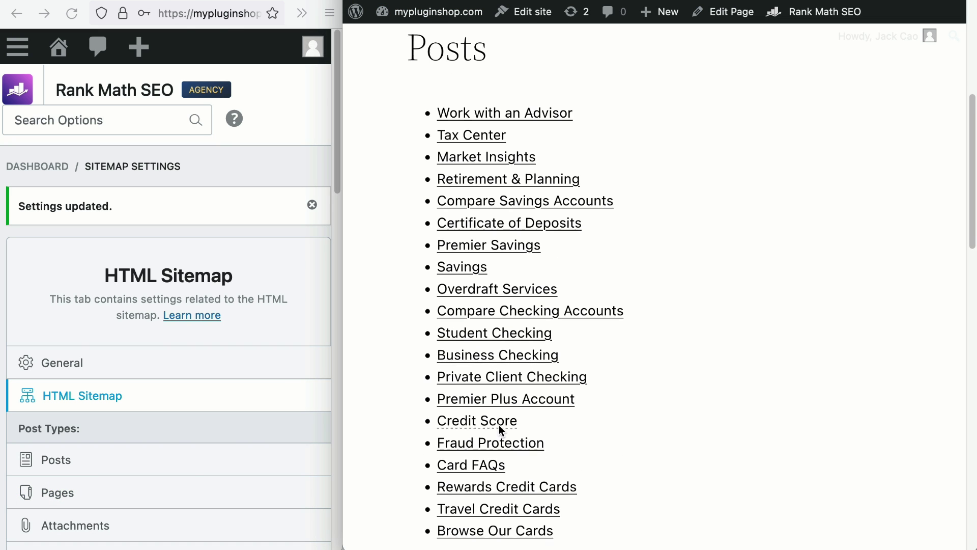
pyautogui.scroll(-7, 535, 306)
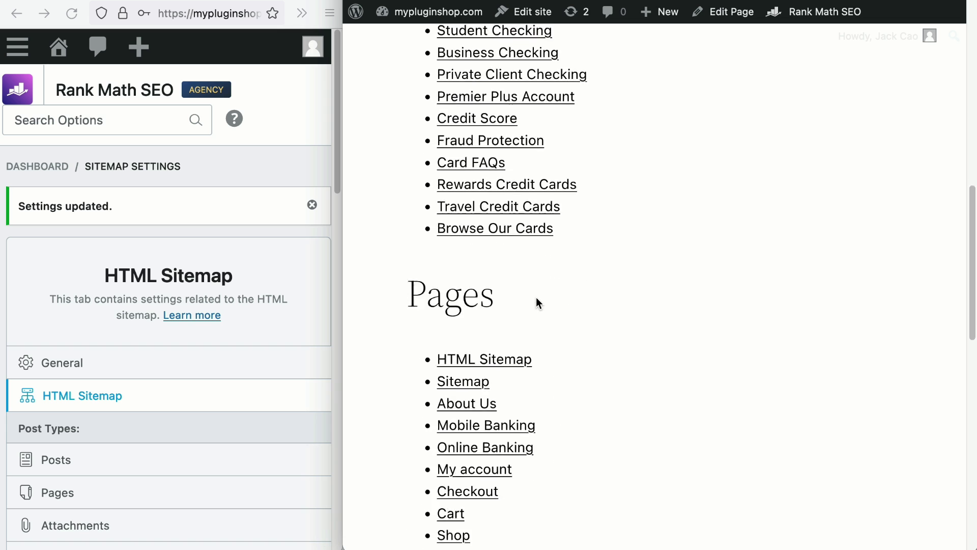
pyautogui.scroll(-7, 553, 388)
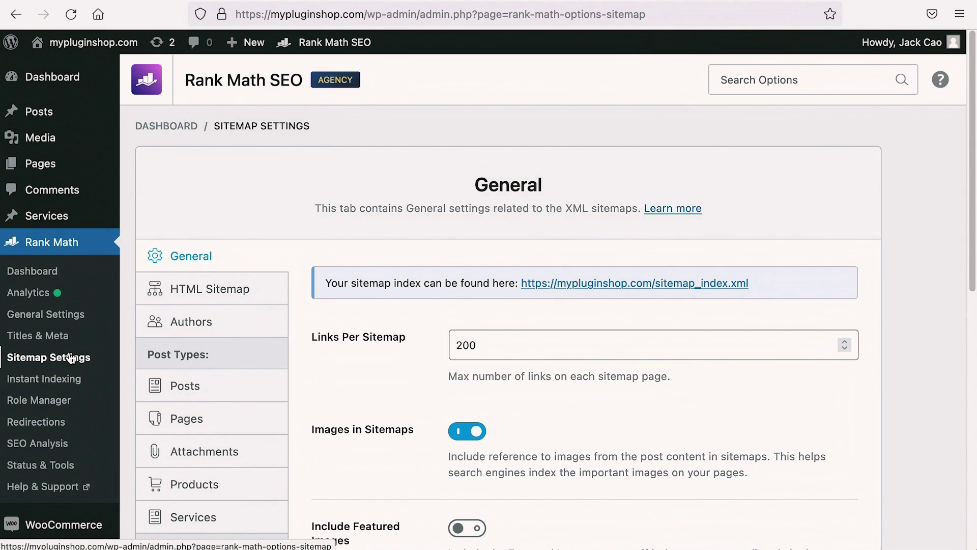
# Turn off Include in HTML Sitemap for Products and save
pyautogui.click(188, 487)
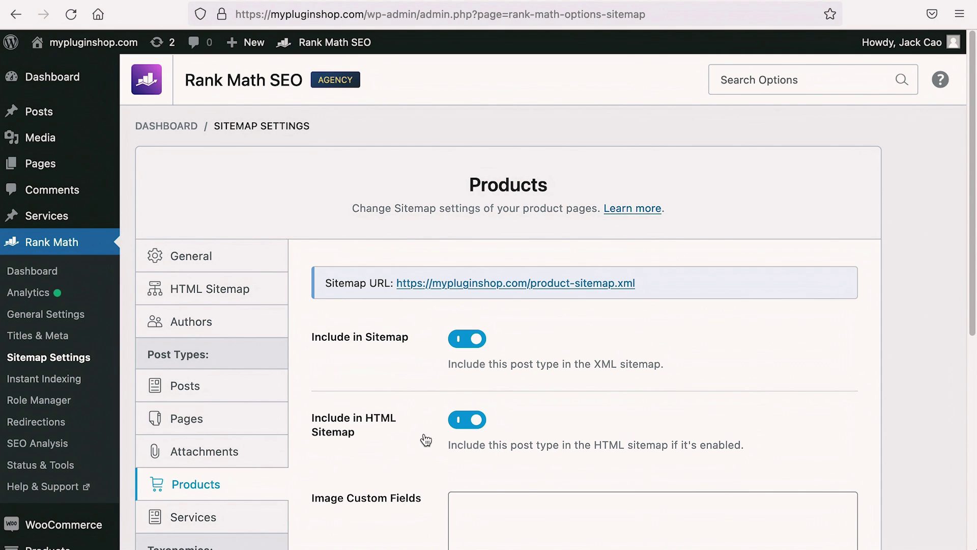
pyautogui.click(471, 423)
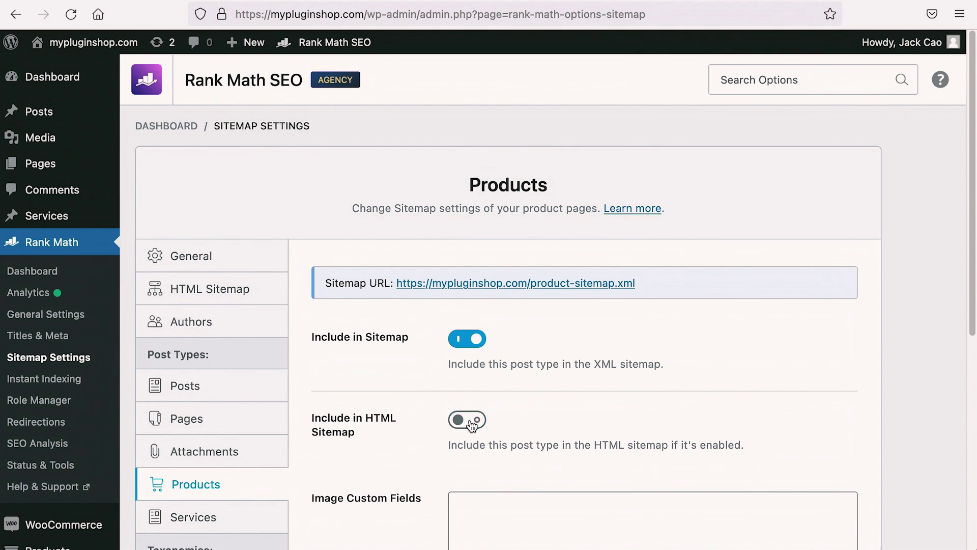
pyautogui.scroll(-6, 471, 425)
pyautogui.click(800, 447)
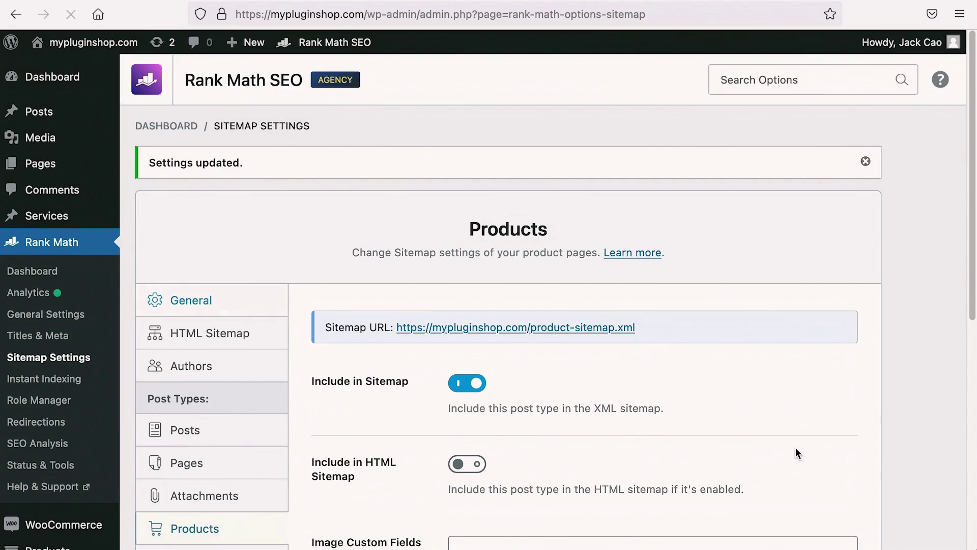
# Reload the live sitemap to confirm the Products section is gone
pyautogui.moveTo(974, 422); pyautogui.dragTo(330, 431)
pyautogui.click(410, 183)
pyautogui.press('super+r')
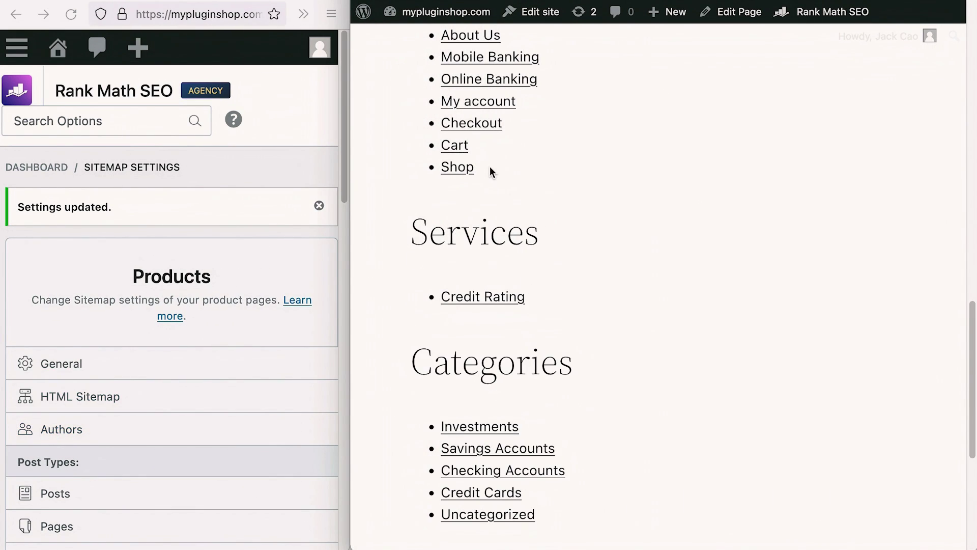
pyautogui.moveTo(330, 218); pyautogui.dragTo(973, 224)
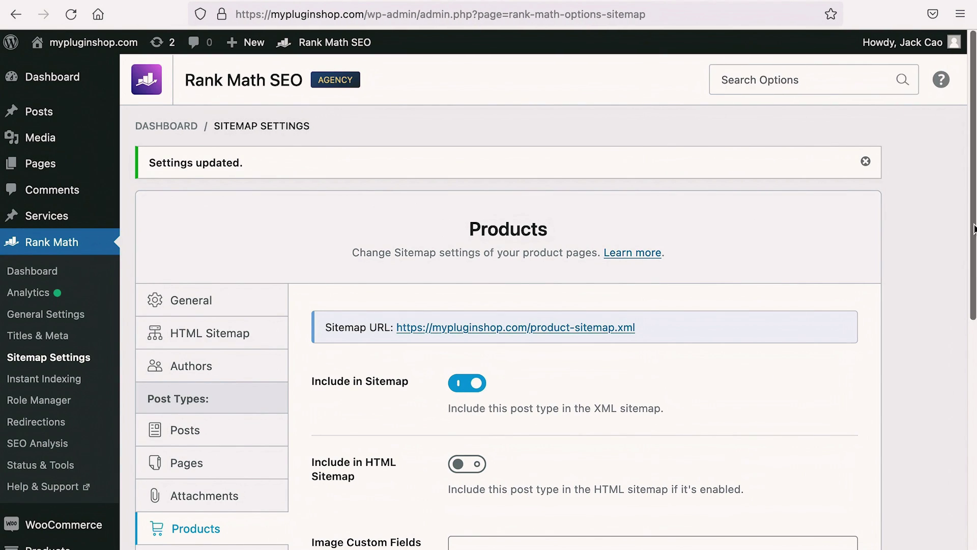
pyautogui.scroll(-4, 911, 240)
pyautogui.click(218, 251)
# Review the Pages, Attachments, Products and Services sitemap settings
pyautogui.click(219, 277)
pyautogui.click(225, 312)
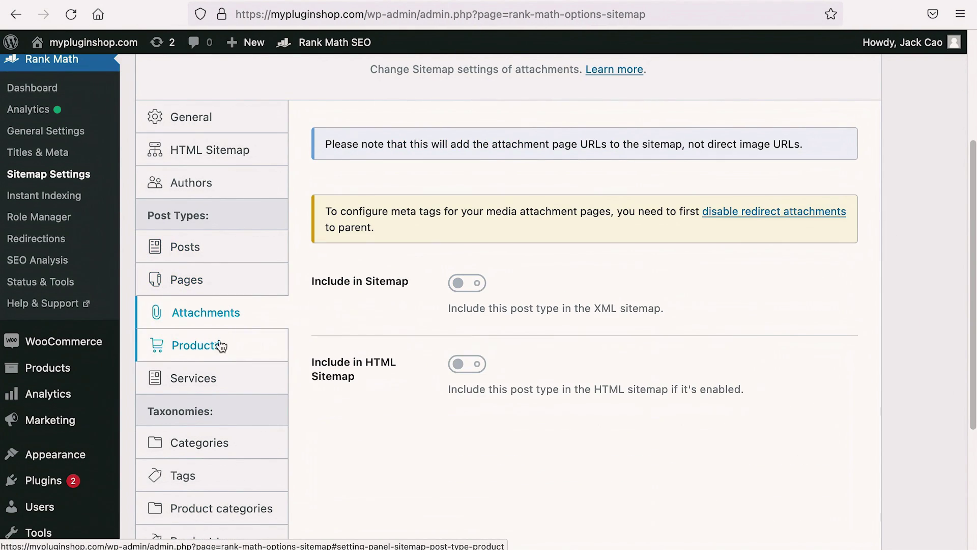
pyautogui.click(220, 346)
pyautogui.click(200, 379)
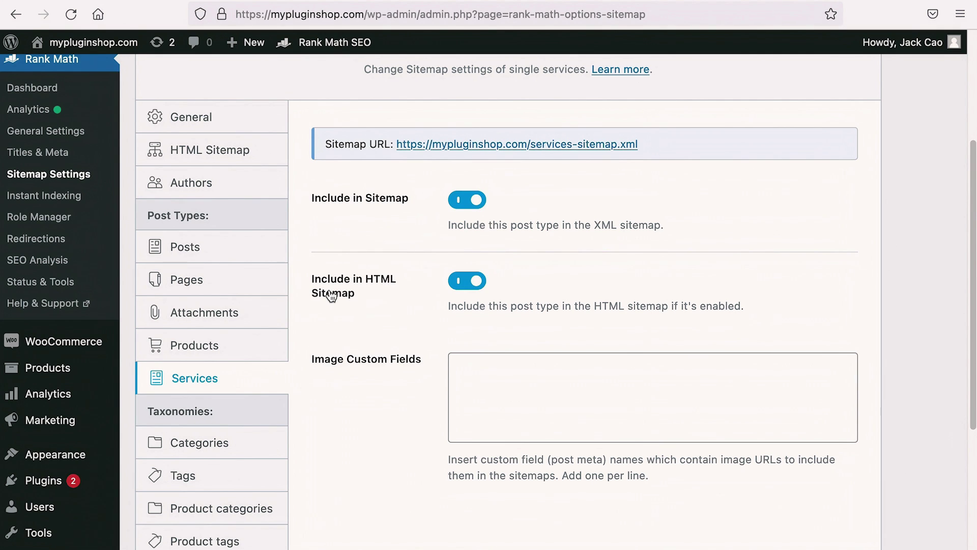
pyautogui.scroll(-3, 329, 294)
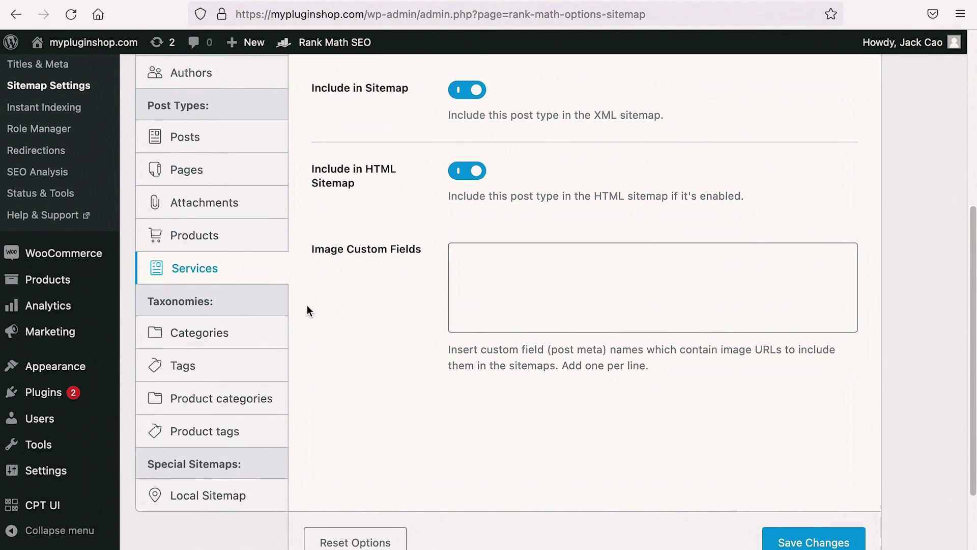
# Check the Include in HTML Sitemap toggles for Categories, Tags, Product categories and Product tags
pyautogui.click(218, 337)
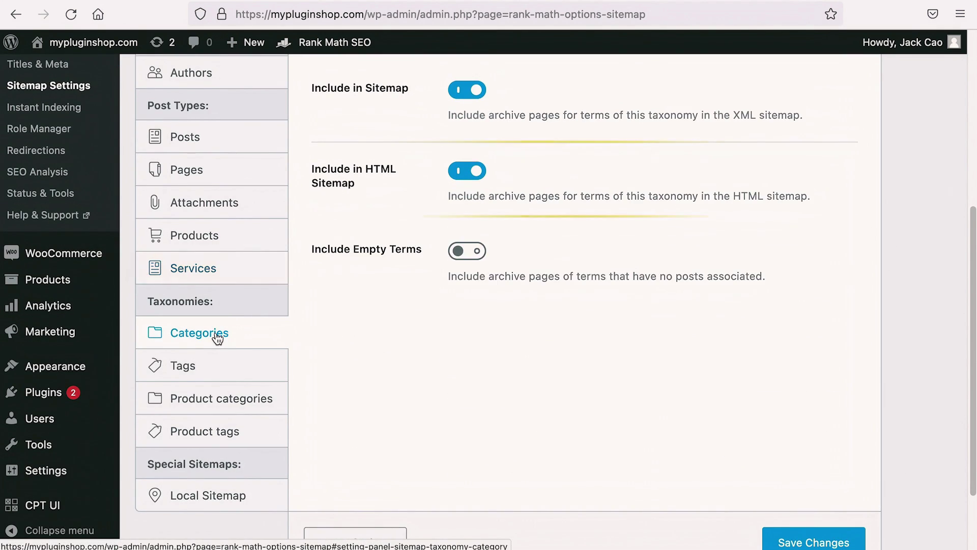
pyautogui.click(211, 378)
pyautogui.click(208, 398)
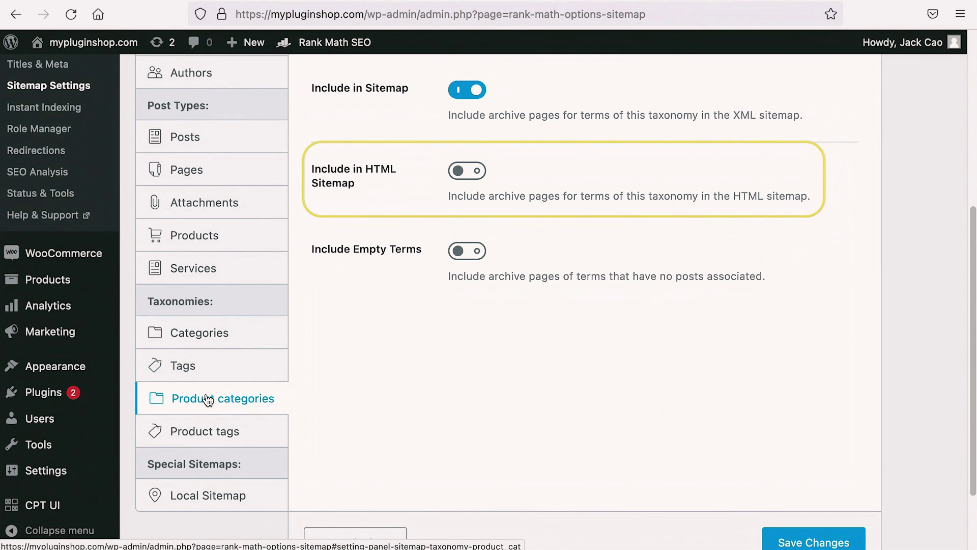
pyautogui.click(211, 431)
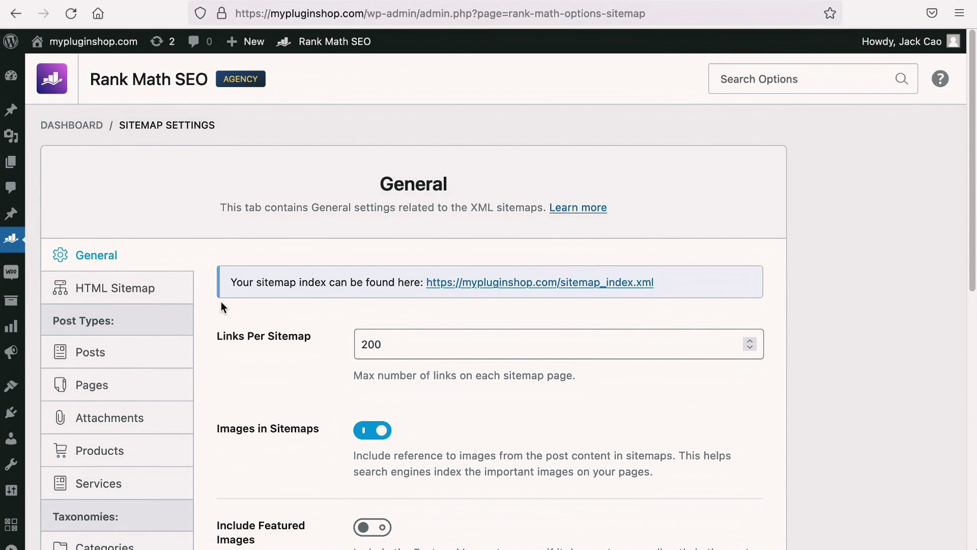
# Set the Authors archive robots meta to Index in Titles & Meta, then return to Sitemap Settings
pyautogui.moveTo(13, 239)
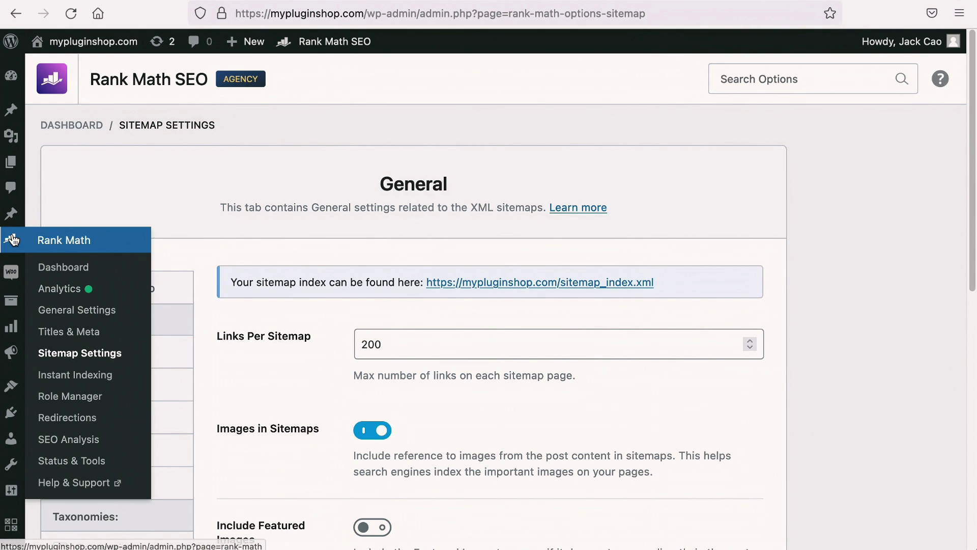
pyautogui.click(75, 334)
pyautogui.click(106, 386)
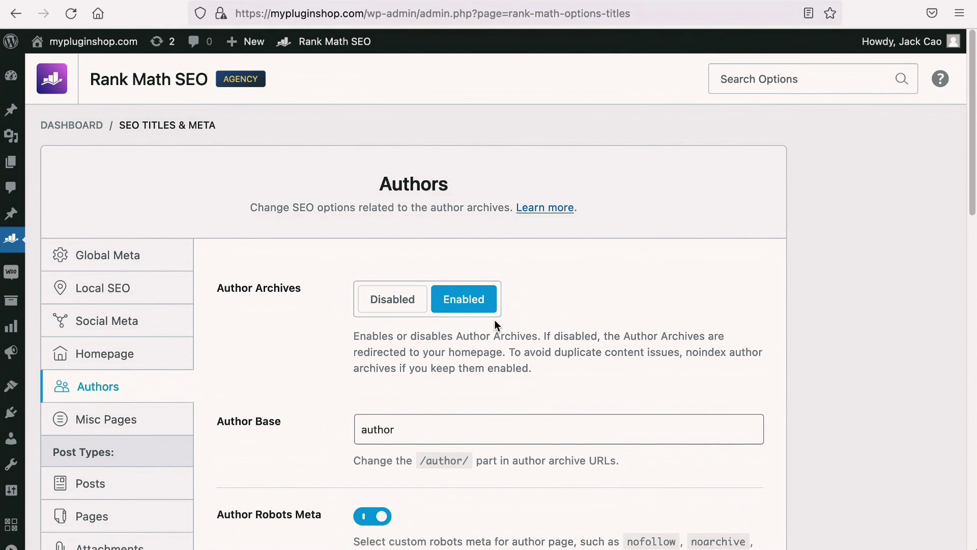
pyautogui.scroll(-3, 496, 325)
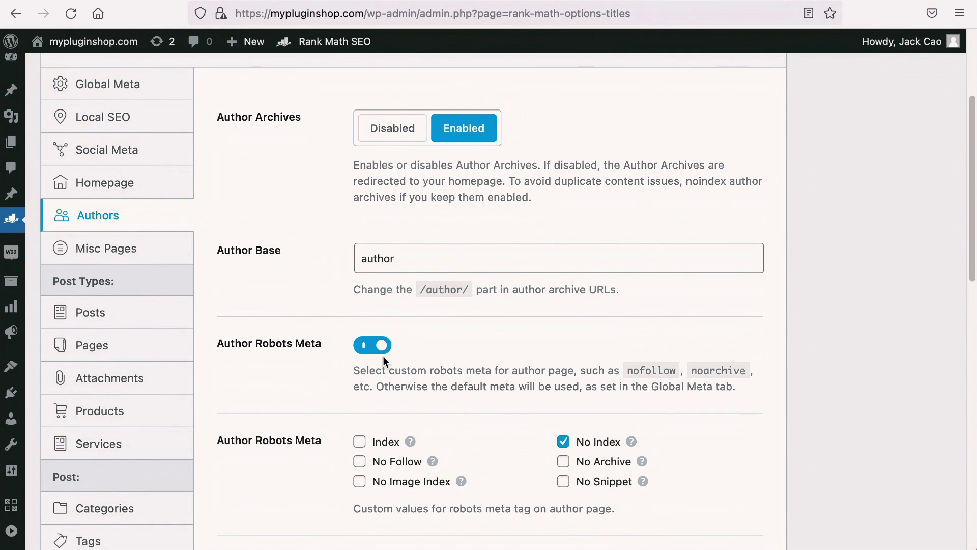
pyautogui.scroll(-2, 383, 358)
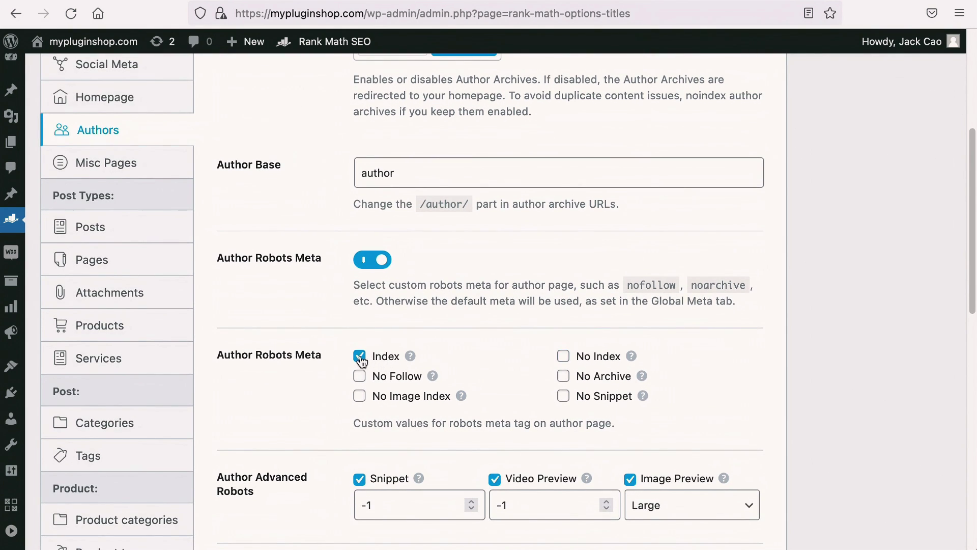
pyautogui.scroll(-10, 518, 415)
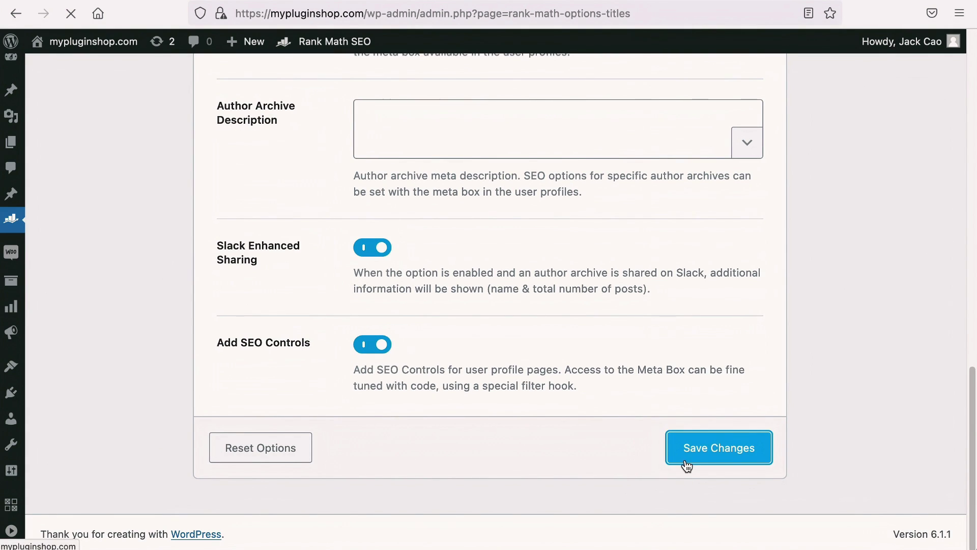
pyautogui.moveTo(12, 243)
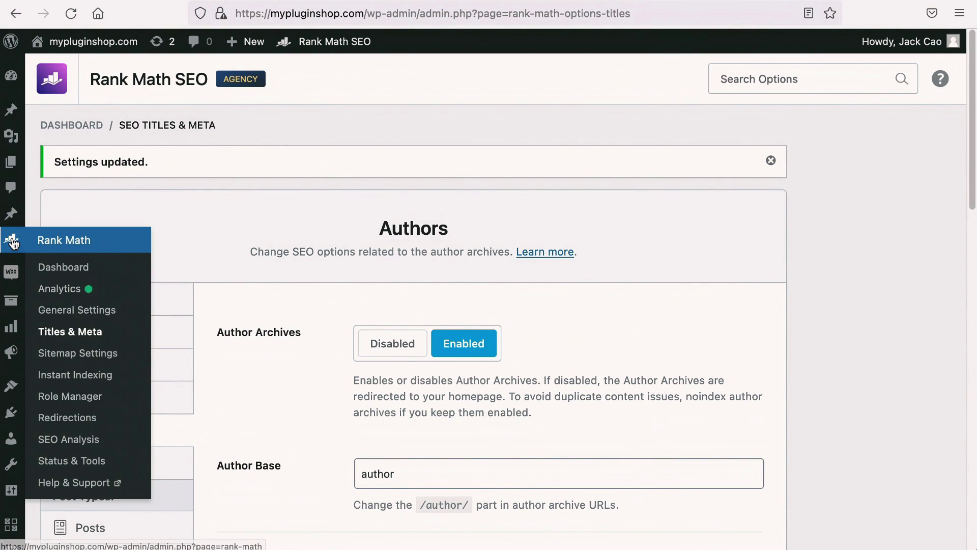
pyautogui.click(79, 355)
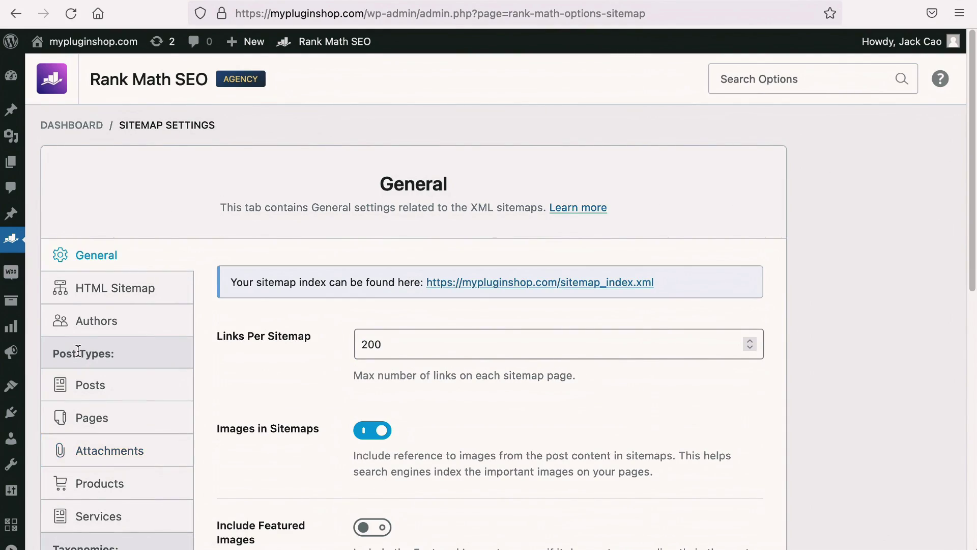
# Keep authors included on the Authors sitemap tab and reload /html-sitemap/ to see the Authors section
pyautogui.click(100, 328)
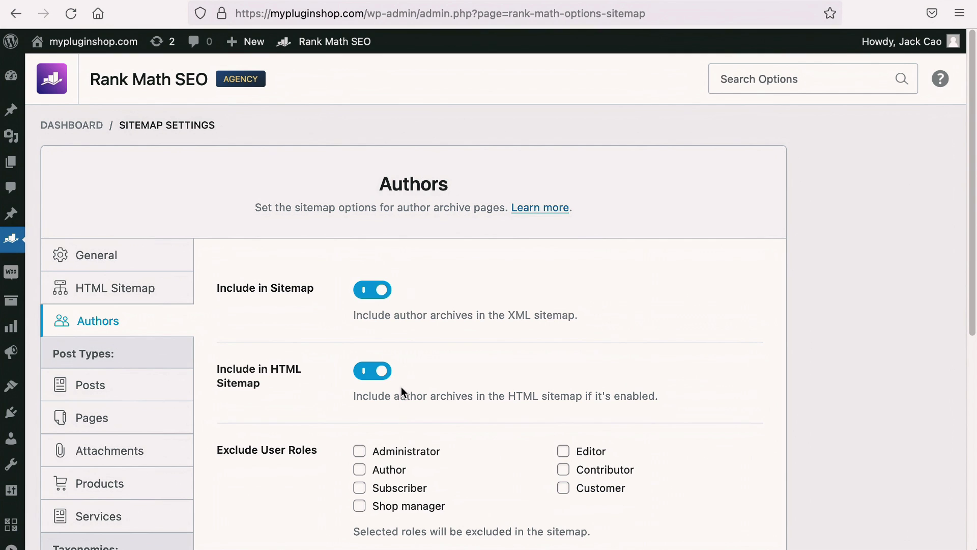
pyautogui.scroll(-5, 543, 480)
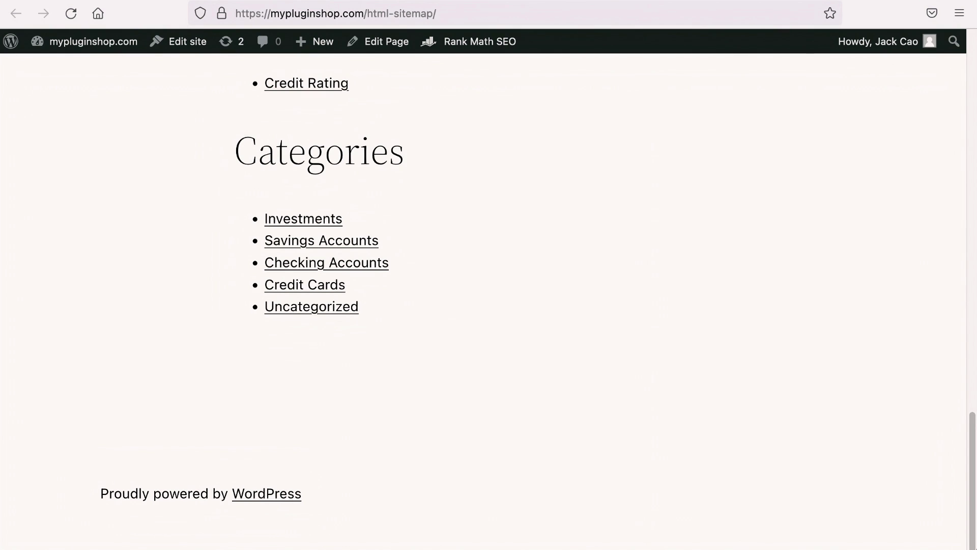
pyautogui.click(78, 20)
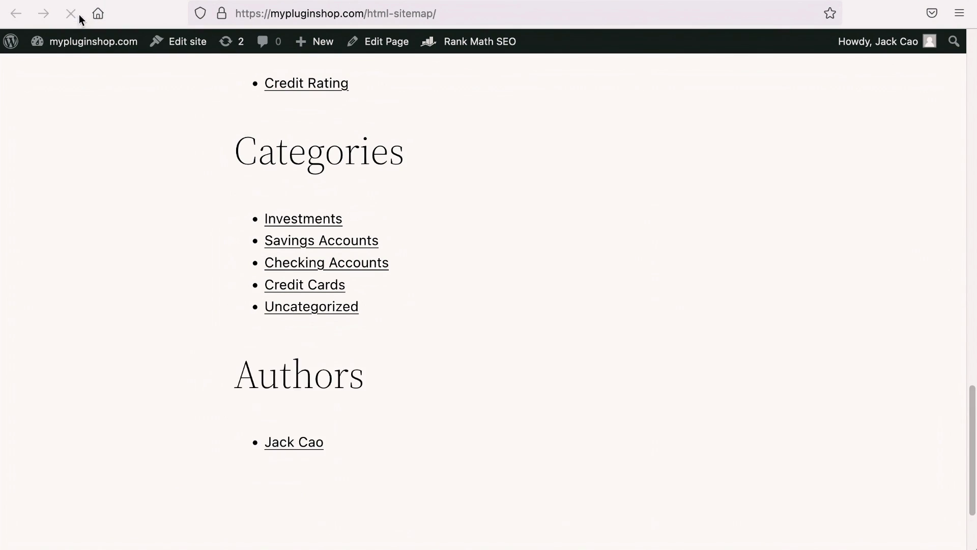
pyautogui.scroll(-3, 168, 141)
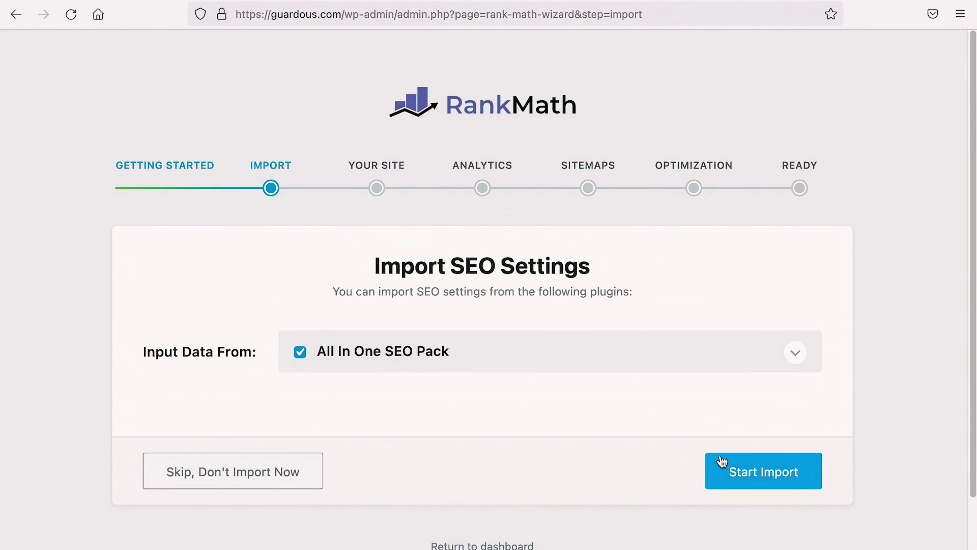
# Import the All In One SEO Pack settings into Rank Math
pyautogui.click(722, 463)
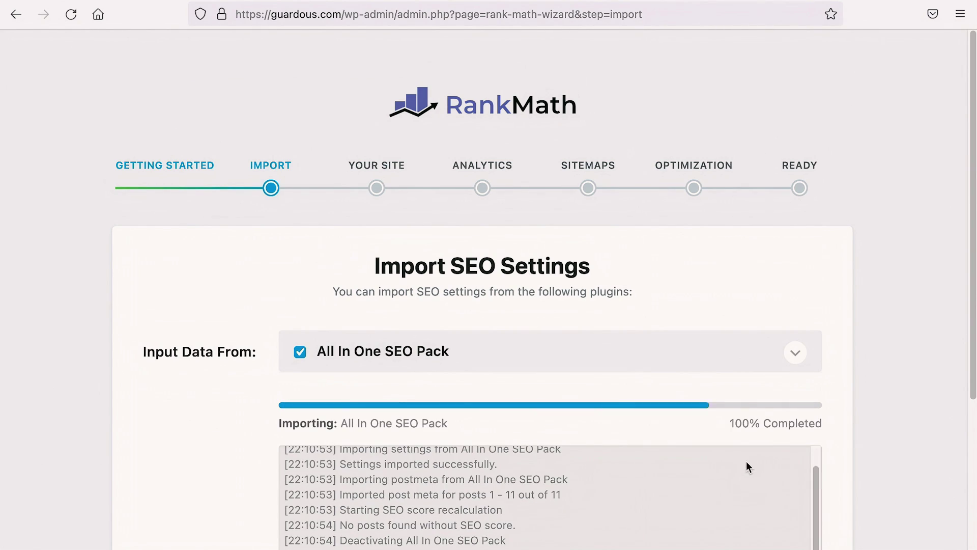
pyautogui.scroll(-5, 883, 456)
pyautogui.click(798, 448)
# Save the site details, finish the remaining setup wizard steps, and go to Plugins
pyautogui.click(790, 505)
pyautogui.click(453, 509)
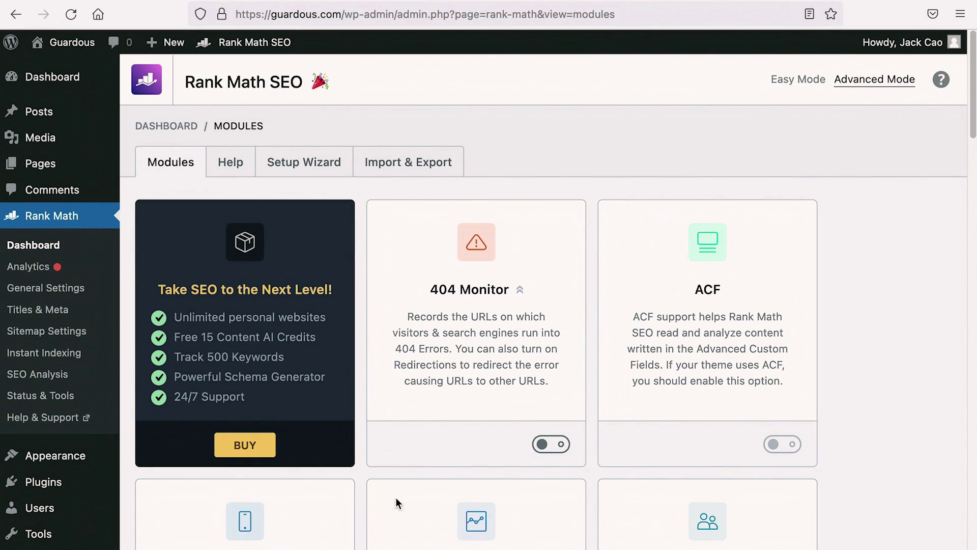
pyautogui.click(193, 488)
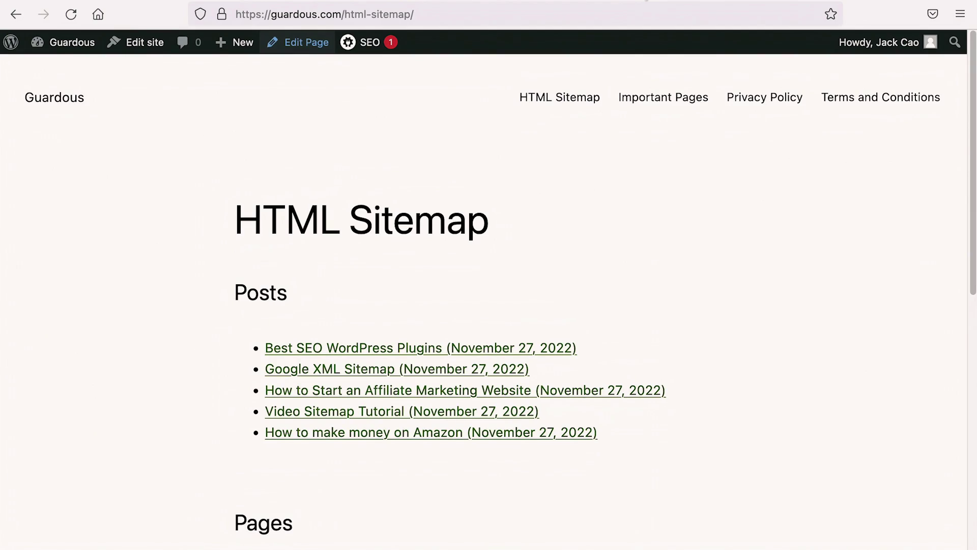
pyautogui.click(75, 15)
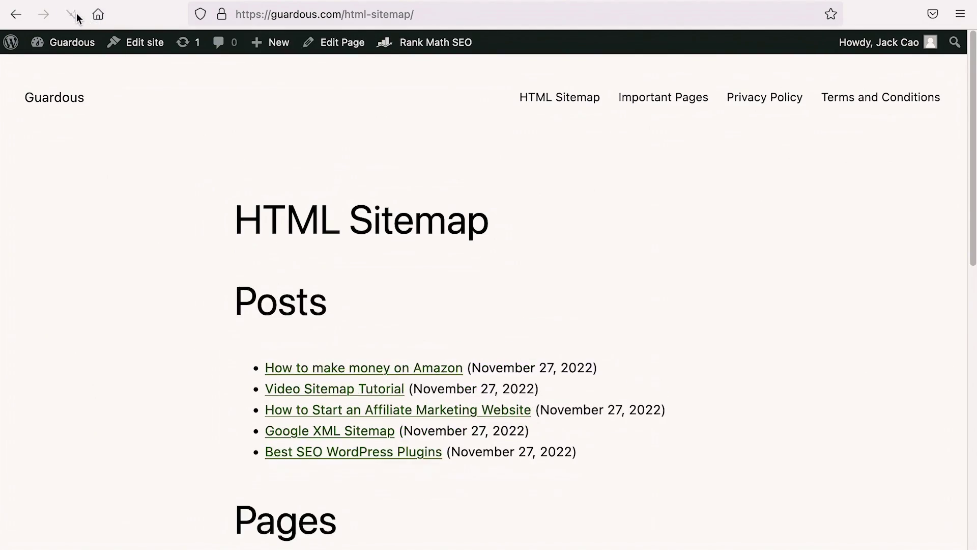
pyautogui.scroll(-6, 443, 344)
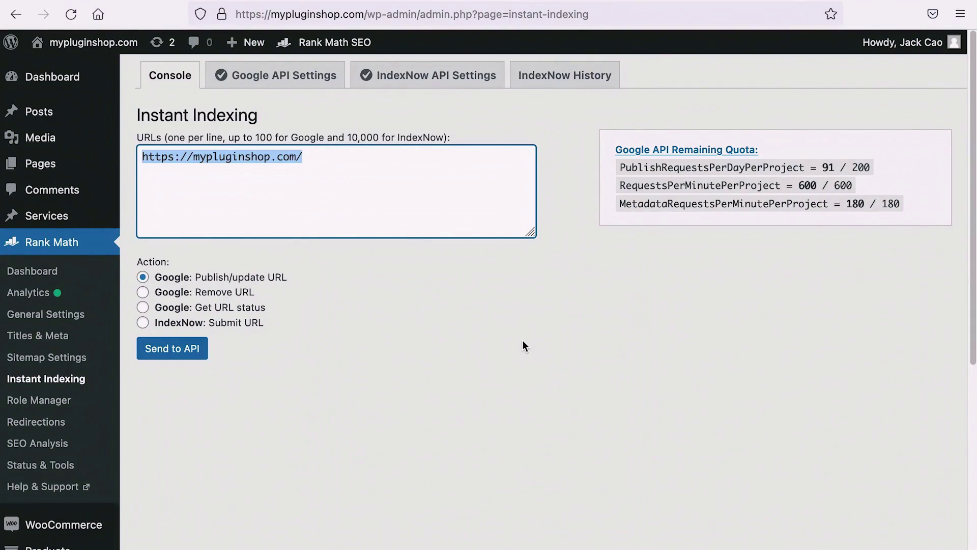
pyautogui.write('https://mypluginshop.com/html-sitemap/')
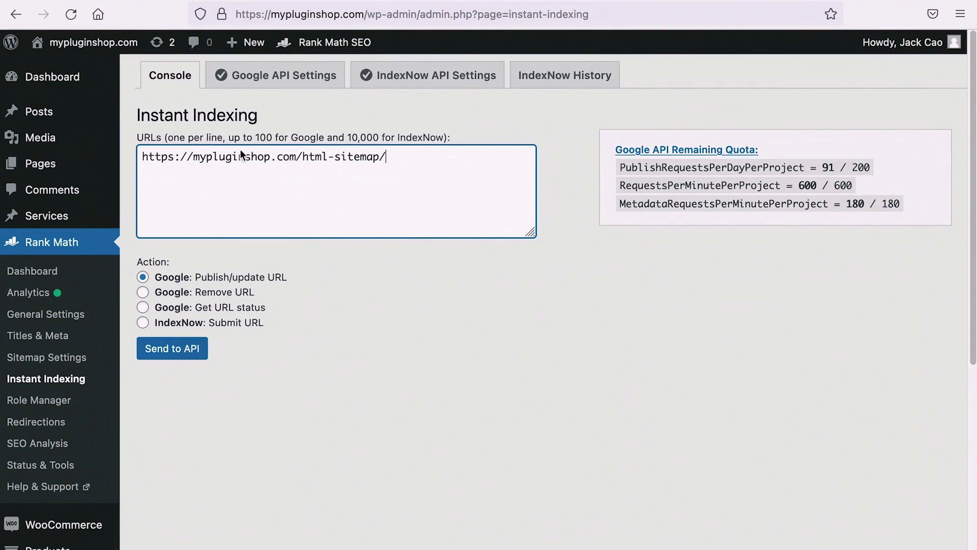